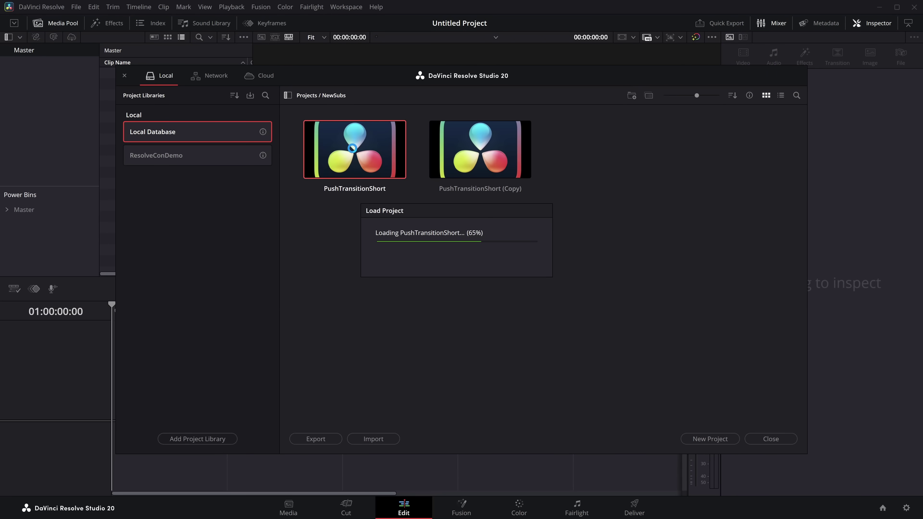
- Move the playhead to the end of the clips in the PushTransitionShort timeline
mouse_move(432, 313)
left_mouse_down()
mouse_move(449, 310)
mouse_move(431, 312)
left_mouse_up()
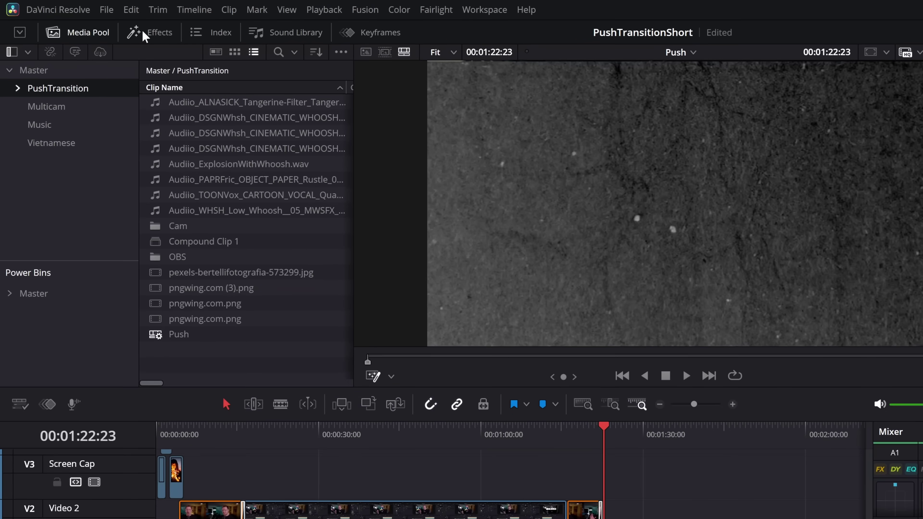
- Place the Cartoon title from Titles > MagicToolkit > MagicSubtitles onto track V3
left_click(104, 23)
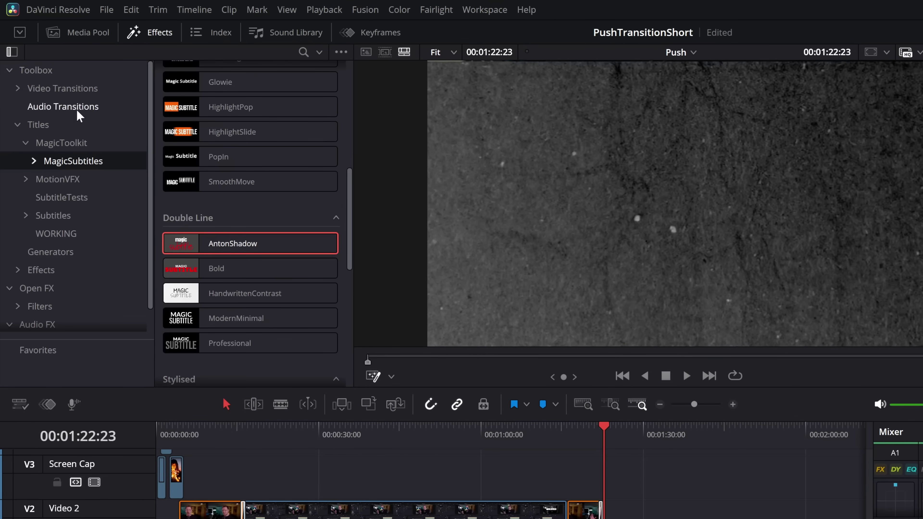
left_click(38, 125)
left_click(58, 145)
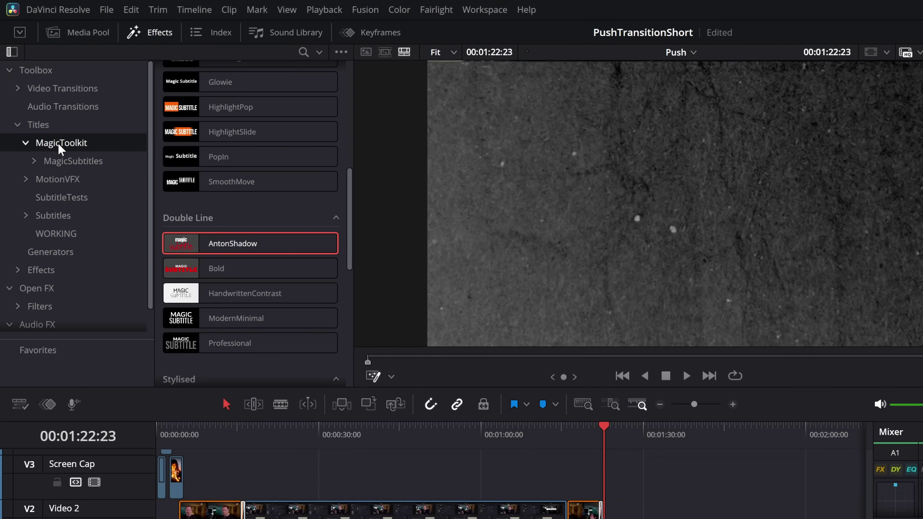
left_click(69, 160)
scroll(261, 251, "down", 10)
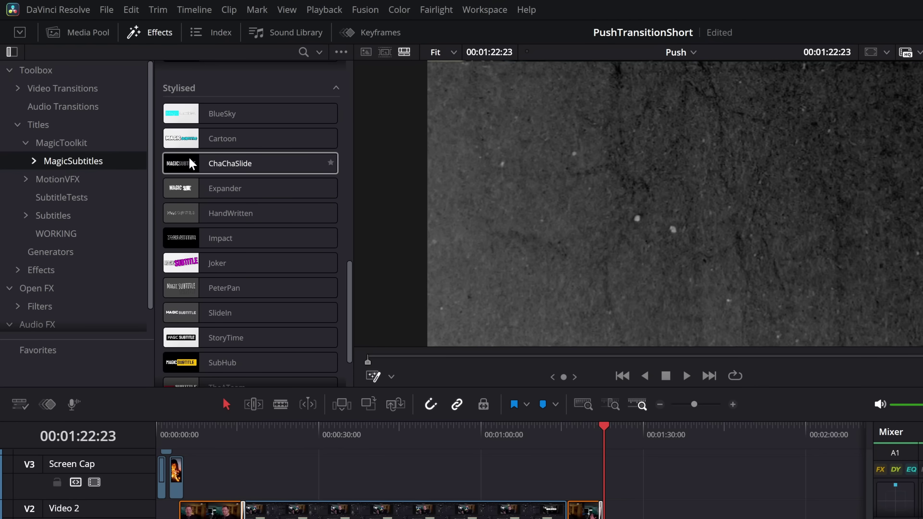
left_click_drag(240, 138, 374, 472)
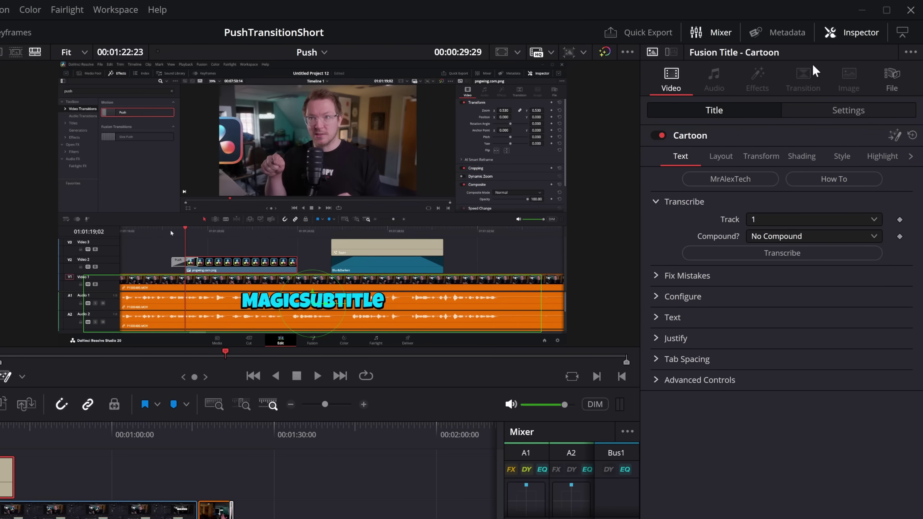
- Transcribe audio track 1 as a Full Track compound into Cartoon captions, then return the playhead
left_click(773, 220)
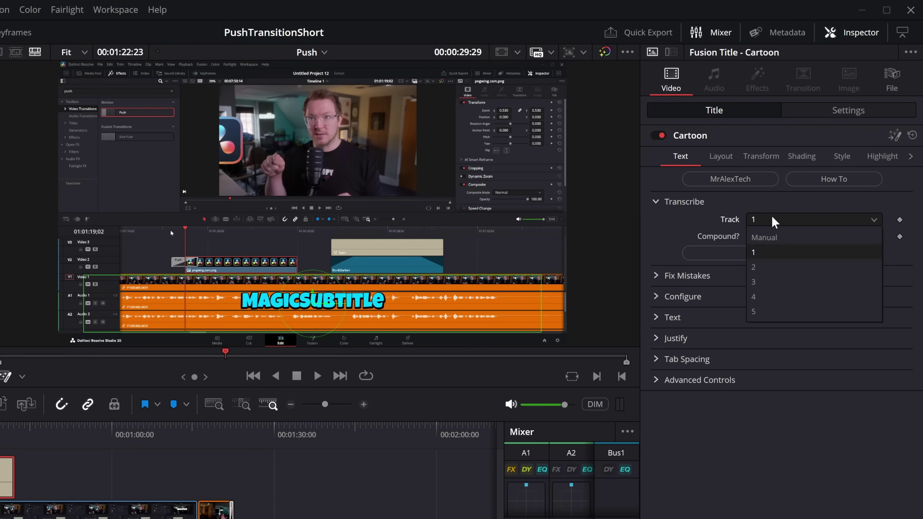
left_click(774, 221)
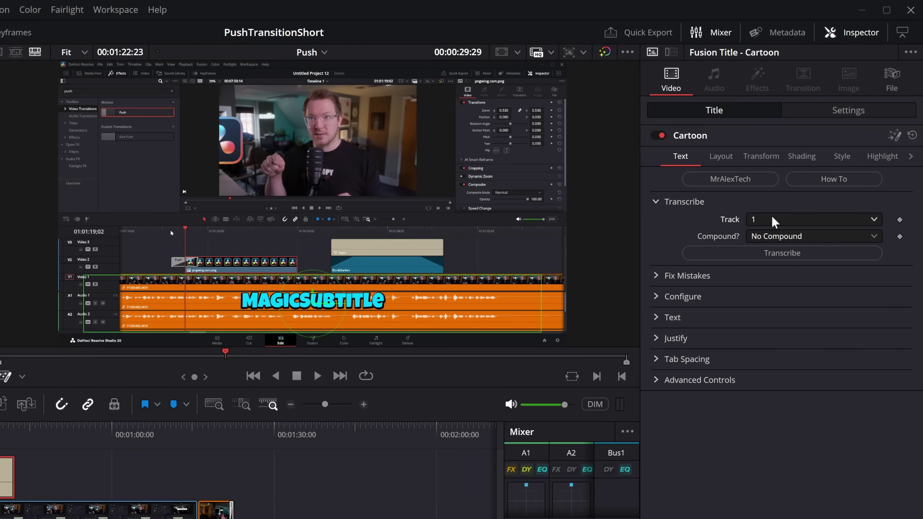
left_click(768, 237)
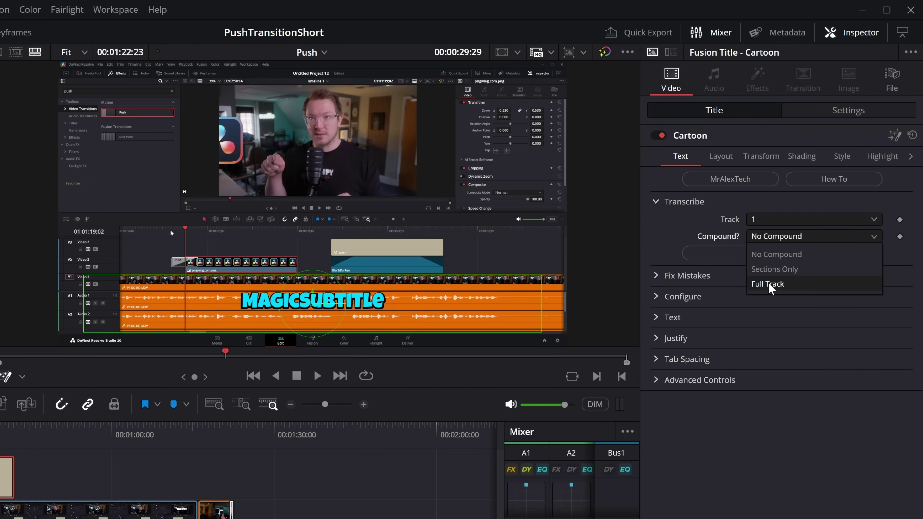
left_click(785, 291)
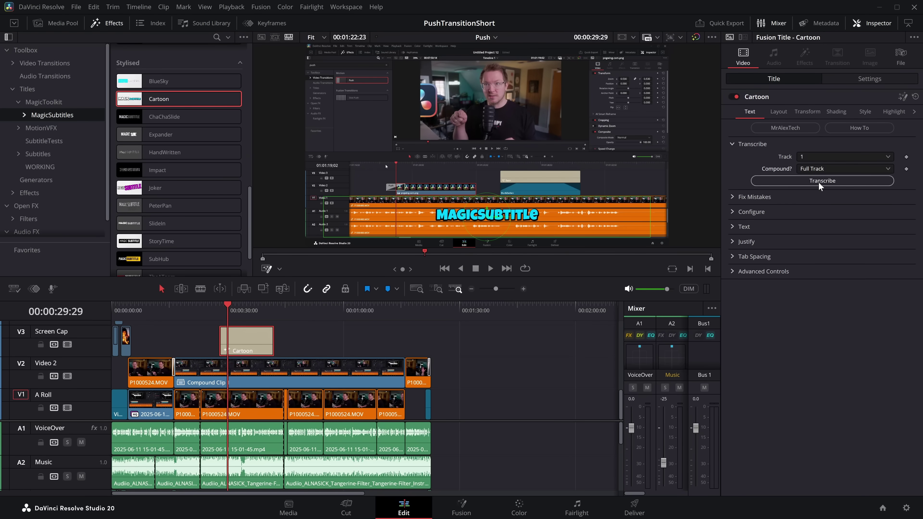
left_click(818, 180)
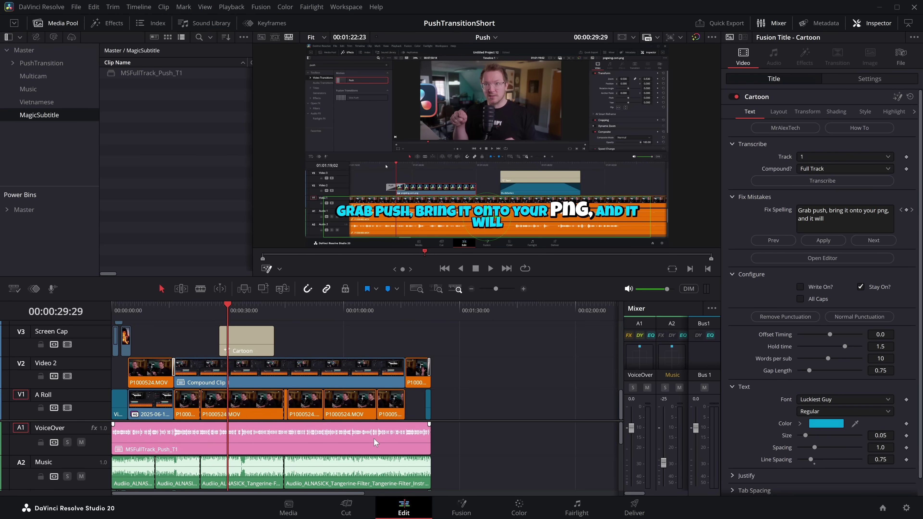
left_click(219, 311)
left_click(236, 342)
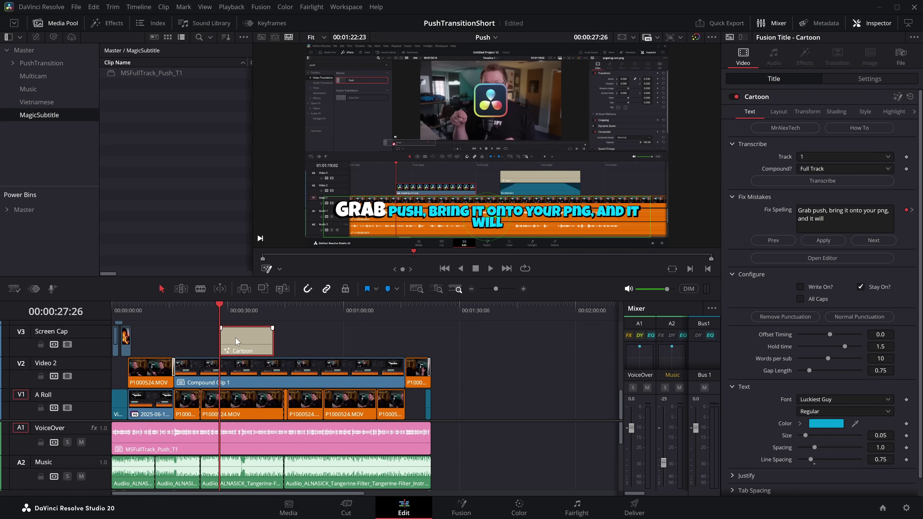
key("space")
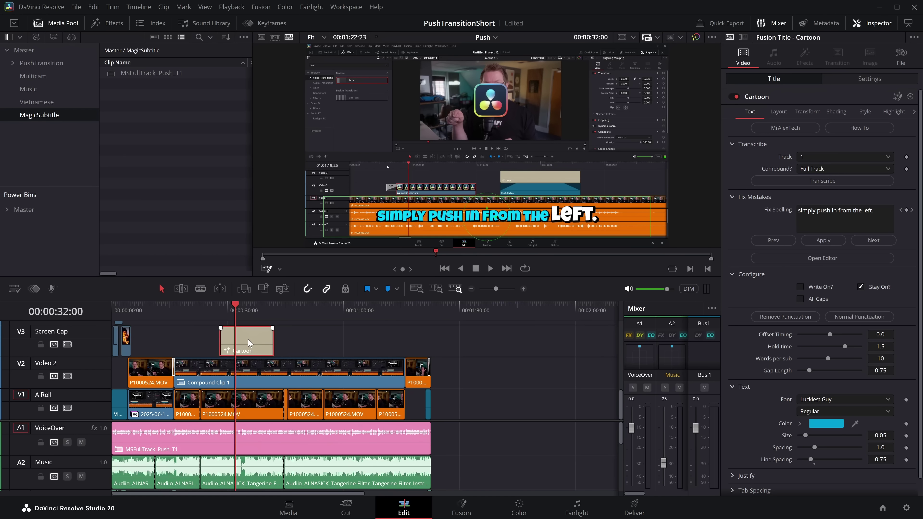
key("Delete")
- Put the SubHub title on V3 and generate its captions
left_click(109, 23)
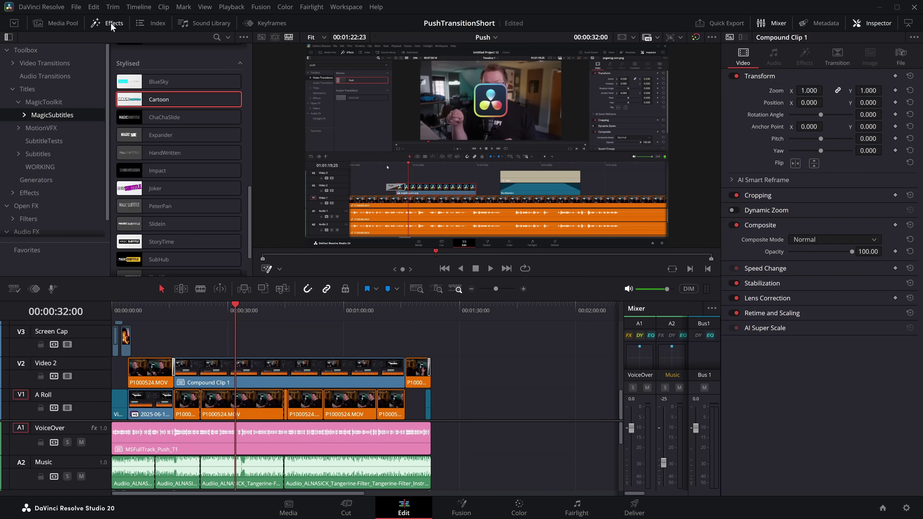
scroll(178, 160, "down", 2)
left_click_drag(139, 224, 324, 345)
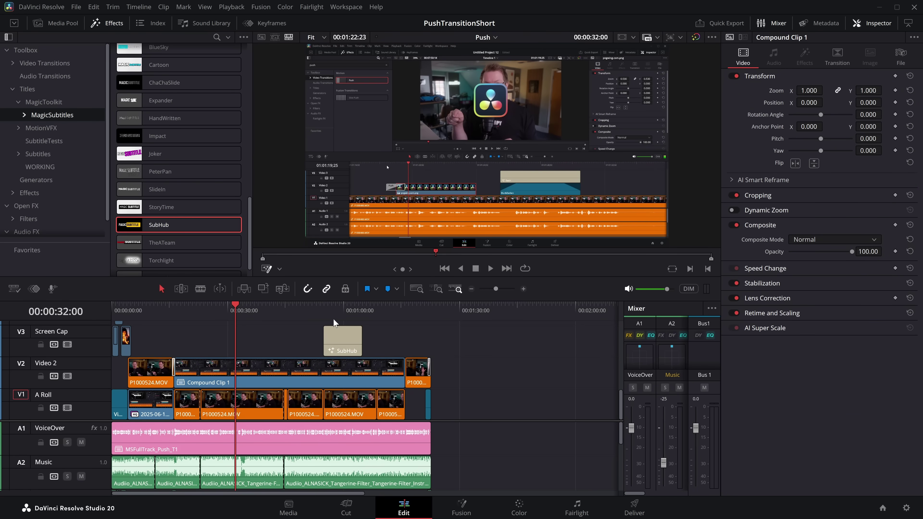
left_click(816, 185)
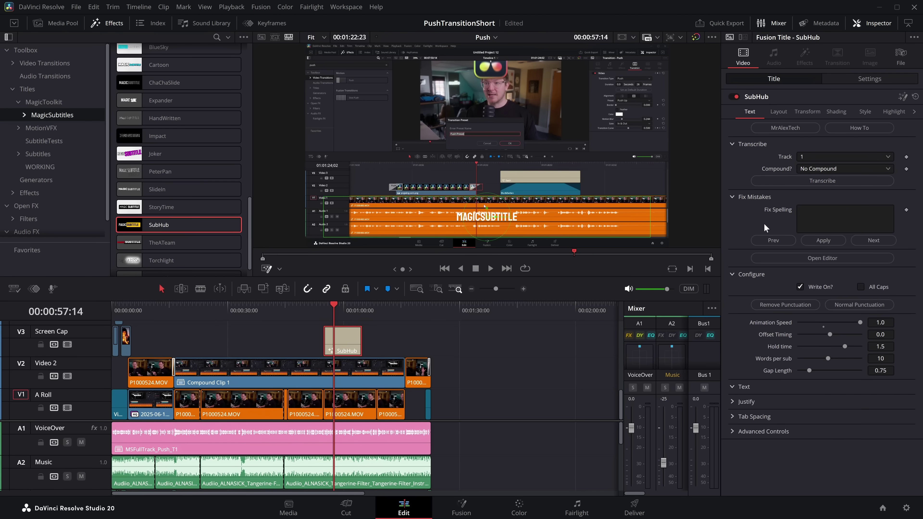
- Play back from 54:27 to preview the SubHub captions, then drop the StoryTime title onto V3
left_click(326, 307)
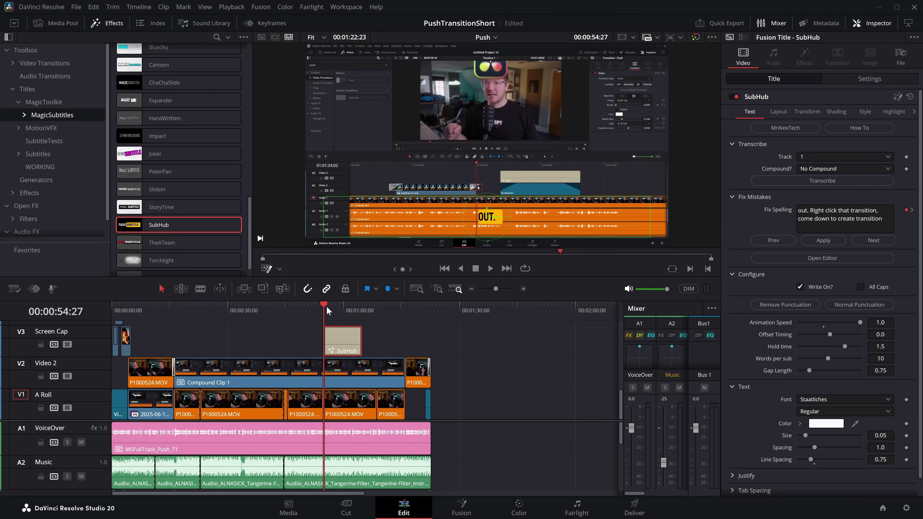
key("space")
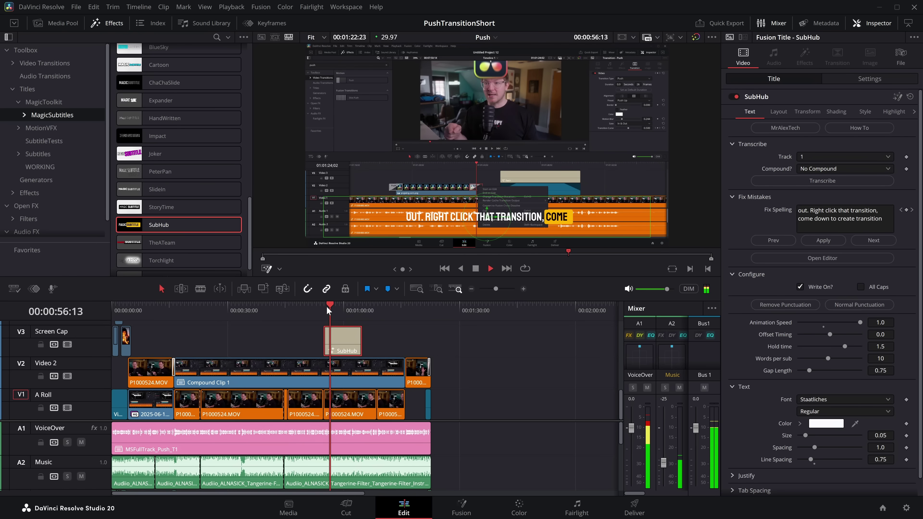
key("space")
left_click_drag(189, 207, 242, 341)
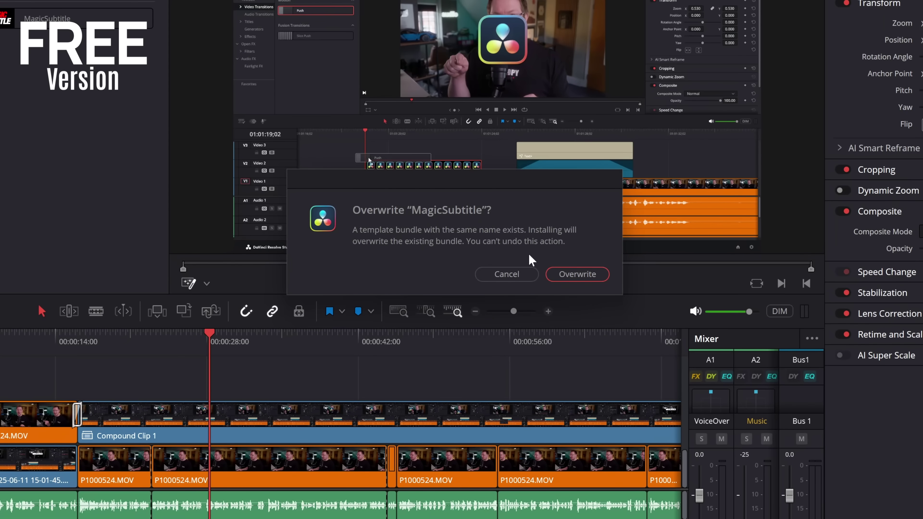
- Overwrite the MagicSubtitle bundle, then place and lengthen the MagicSubtitle title on V3
left_click(572, 278)
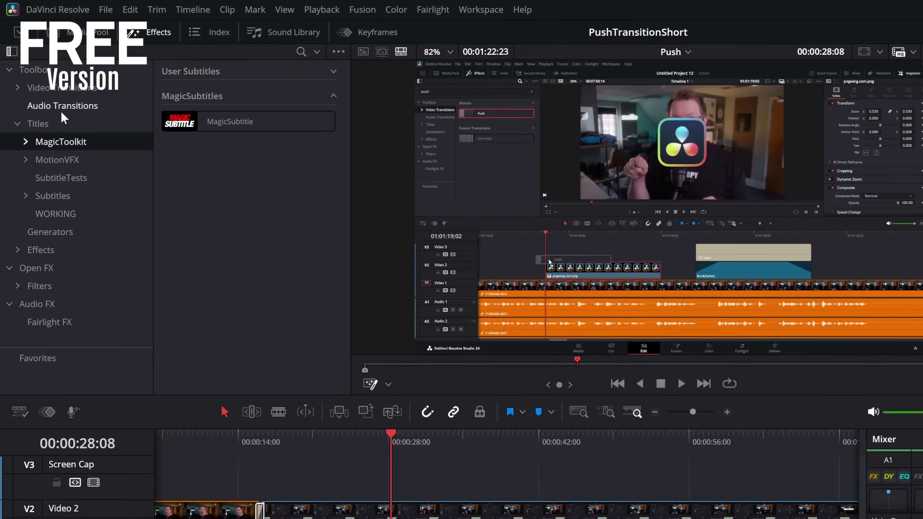
left_click(29, 89)
left_click(36, 104)
left_click(215, 128)
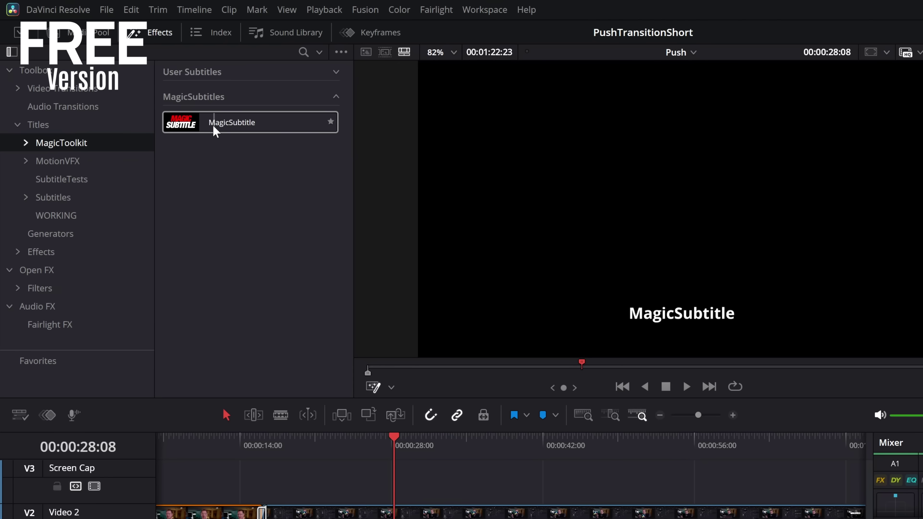
left_click_drag(210, 126, 378, 483)
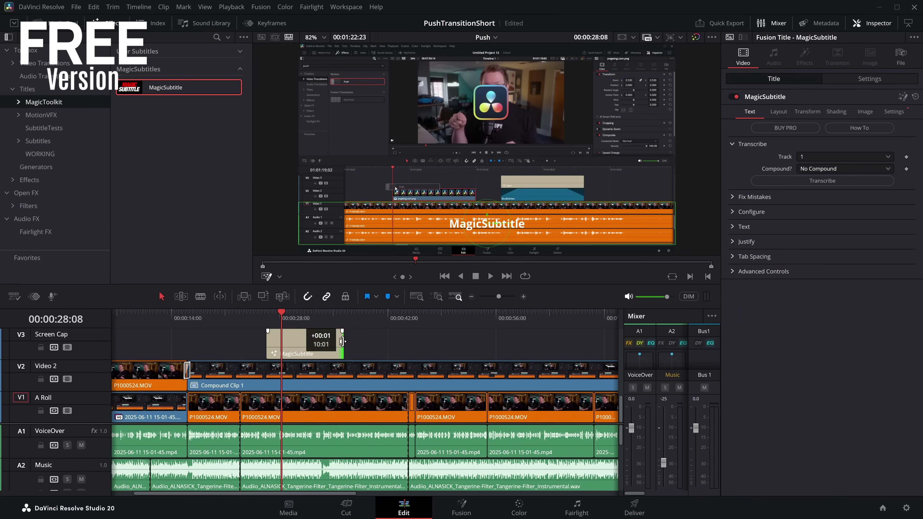
left_click_drag(358, 354, 360, 349)
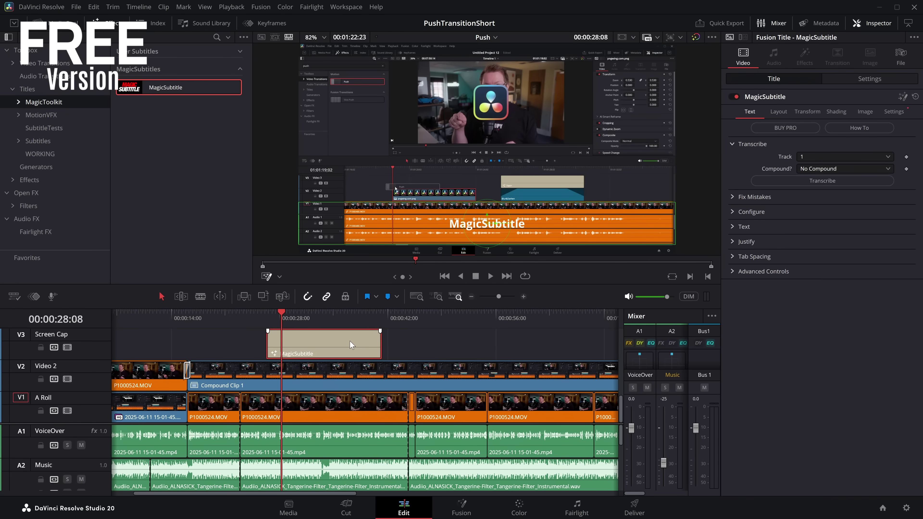
- Transcribe the voiceover under the title using Sections Only compounding
left_click(831, 168)
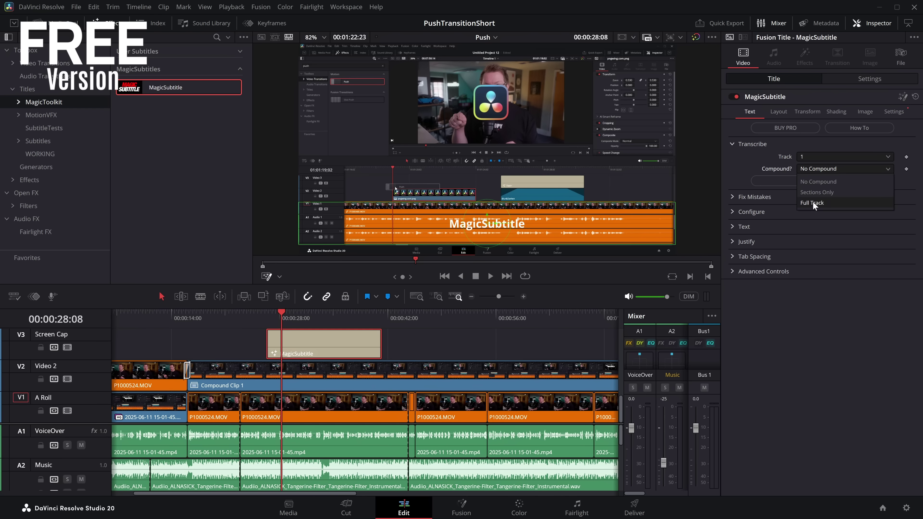
left_click(818, 193)
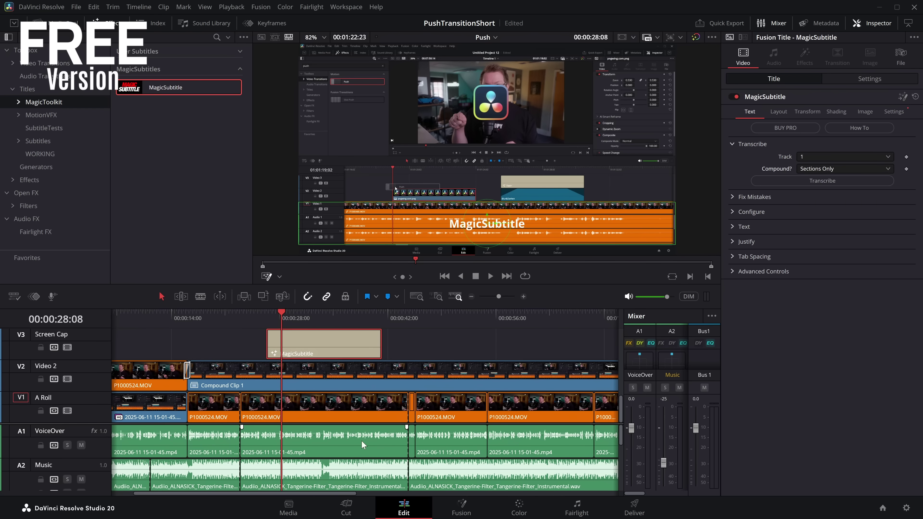
left_click(816, 181)
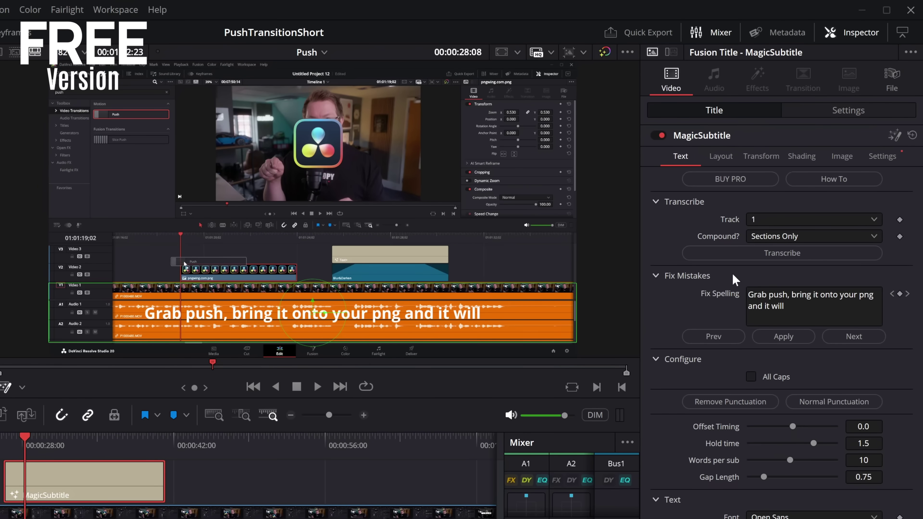
- Correct the word 'push' in the first caption, apply it, and advance through the next captions
double_click(776, 295)
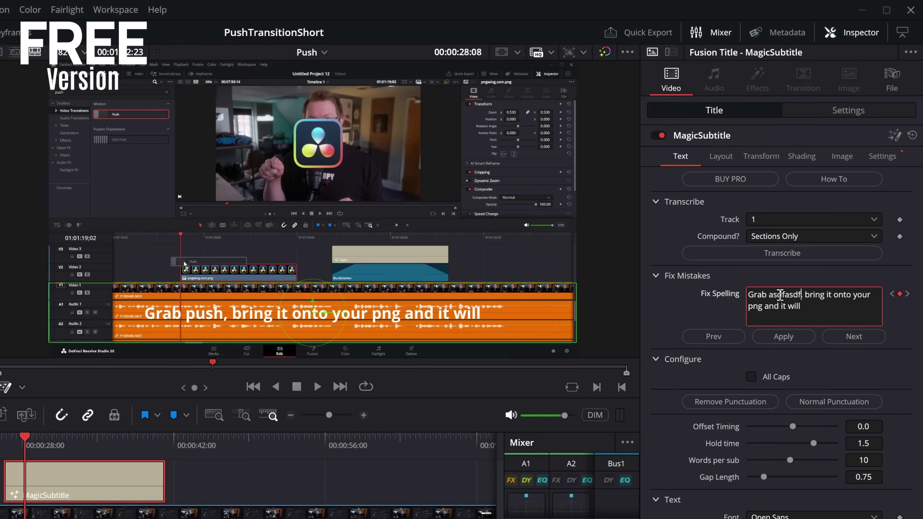
left_click(784, 338)
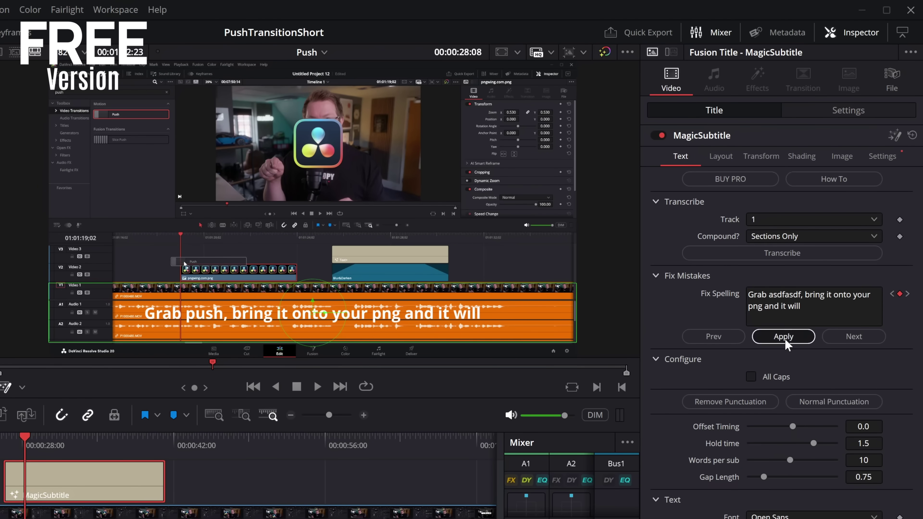
left_click(852, 337)
left_click(852, 337)
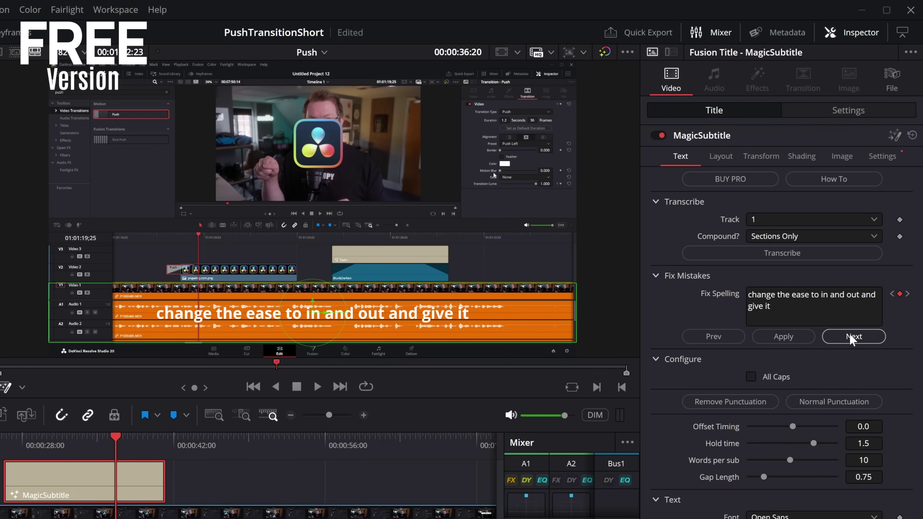
left_click(852, 337)
- Step back one caption and switch all captions to uppercase with punctuation removed
left_click(713, 336)
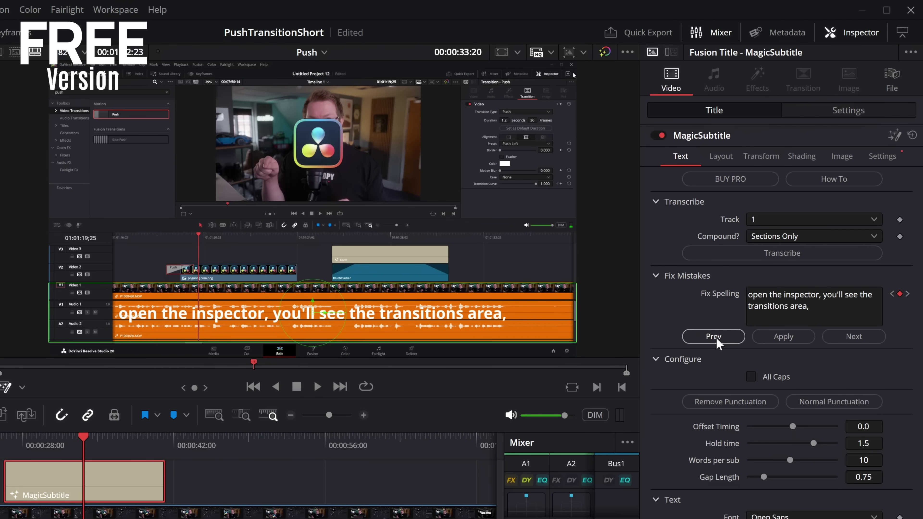
left_click(750, 378)
left_click(728, 401)
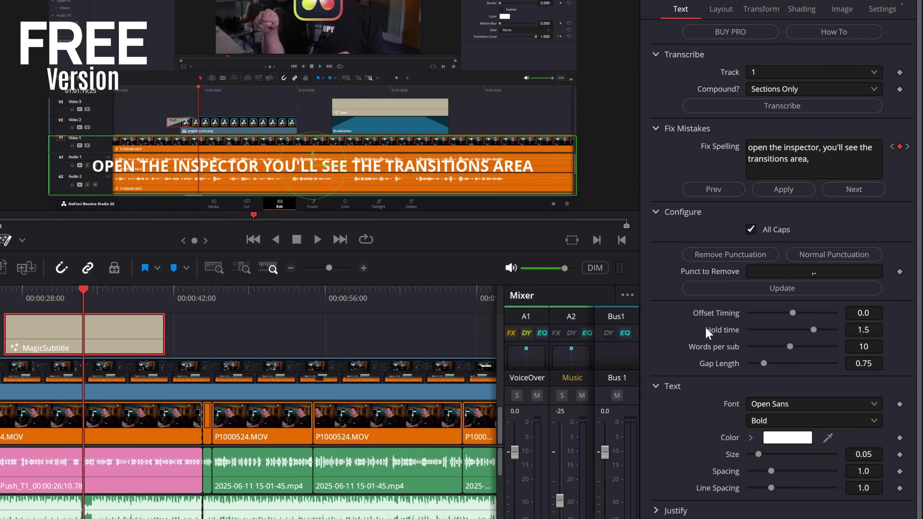
- Limit captions to 5 words, use the Myanmar Text font, and delete the second MagicSubtitle clip
left_click_drag(789, 347, 768, 348)
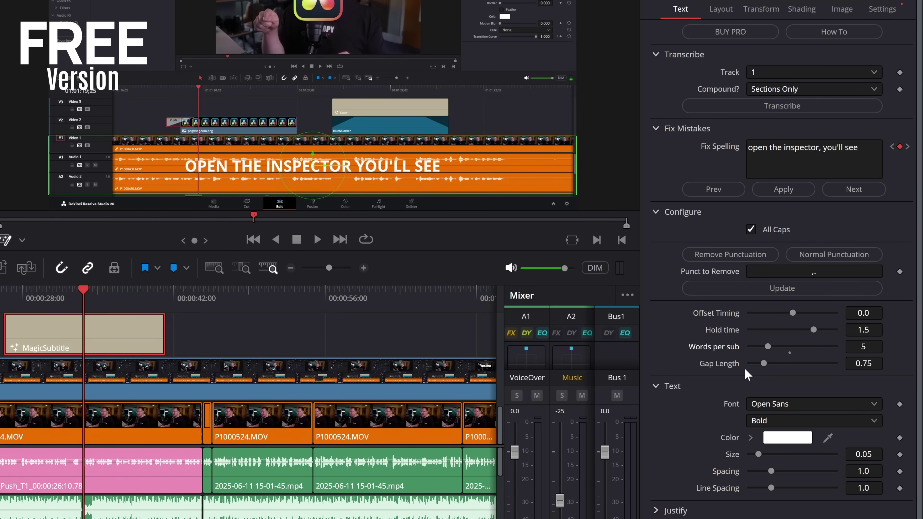
left_click(774, 404)
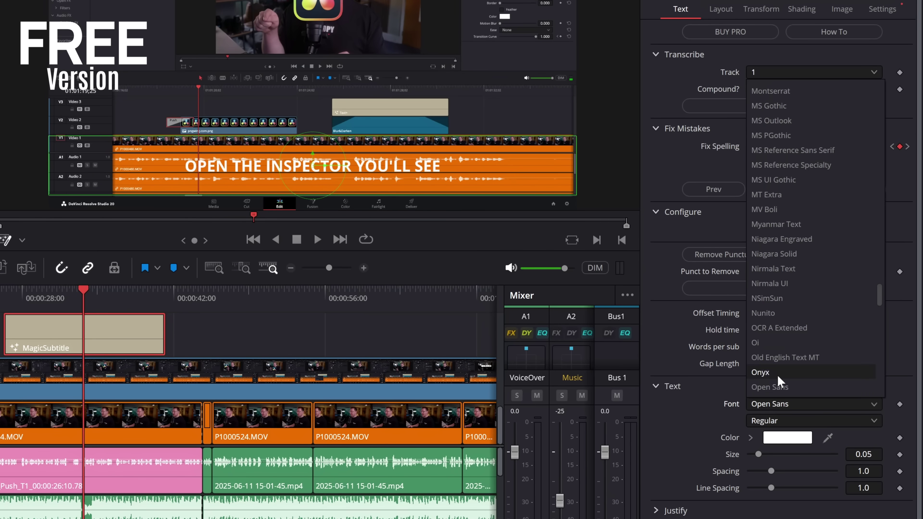
left_click(769, 227)
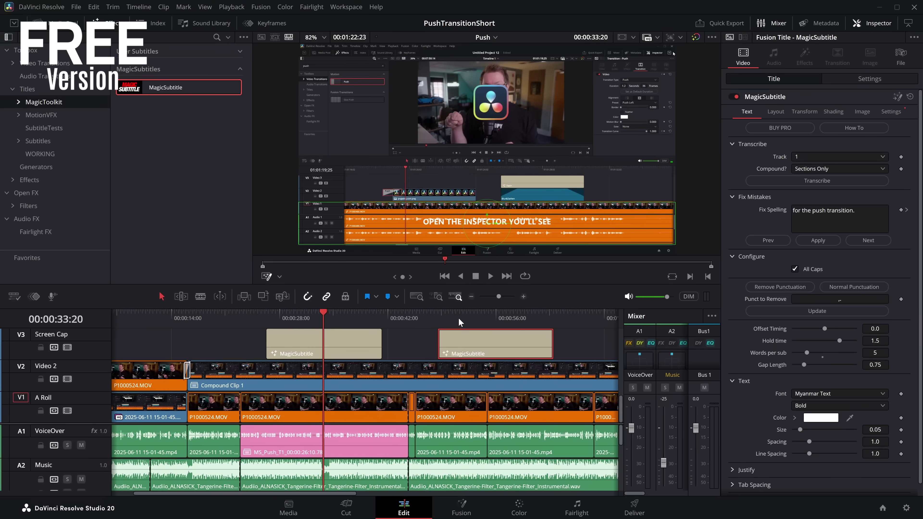
left_click(458, 317)
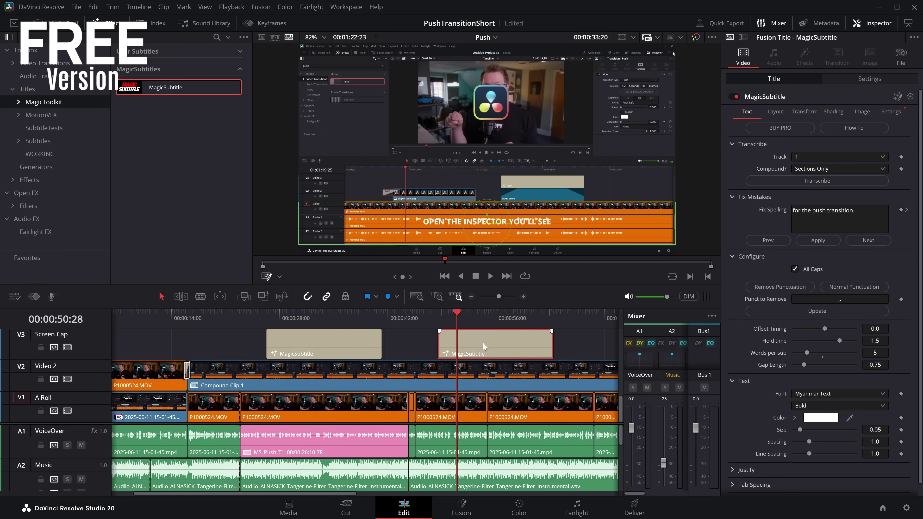
key("Delete")
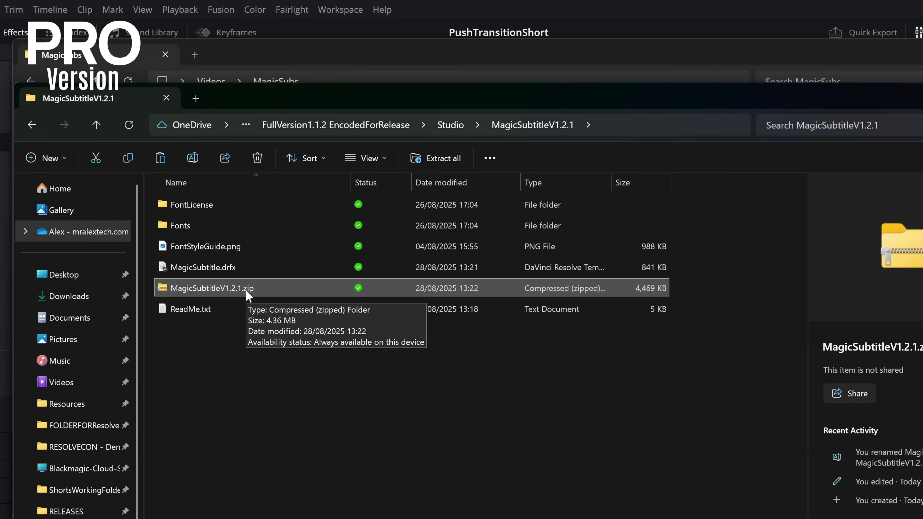
double_click(199, 311)
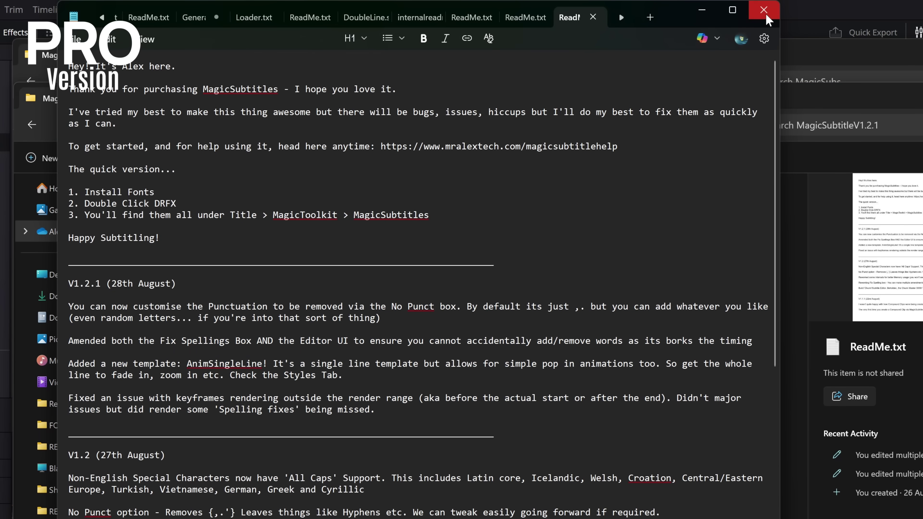
left_click(765, 11)
left_click(339, 378)
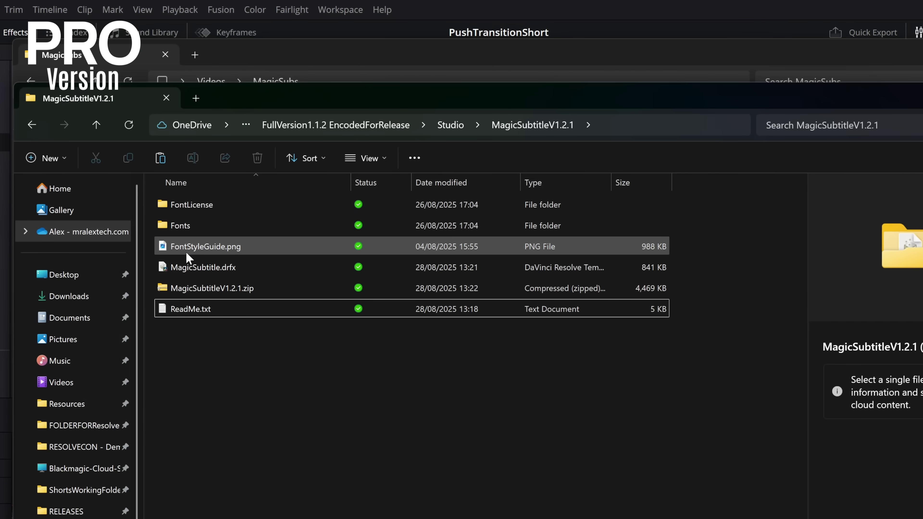
mouse_move(183, 251)
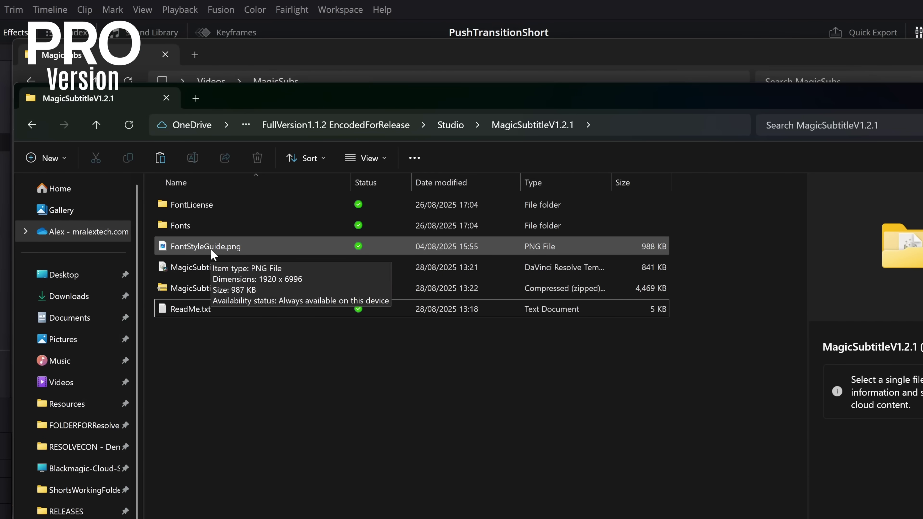
double_click(206, 247)
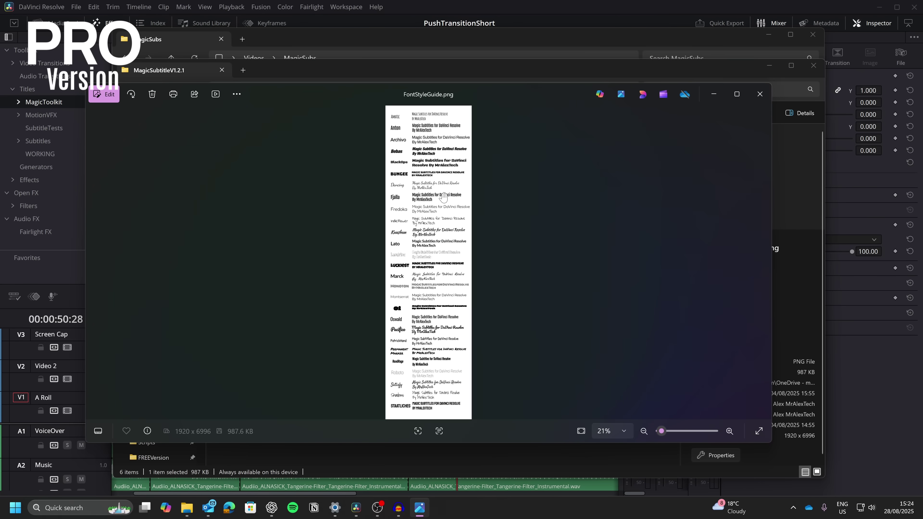
- Zoom and pan through the FontStyleGuide samples from Anton to Pacifico, then close the image
scroll(443, 196, "up", 3)
left_click_drag(439, 371, 459, 192)
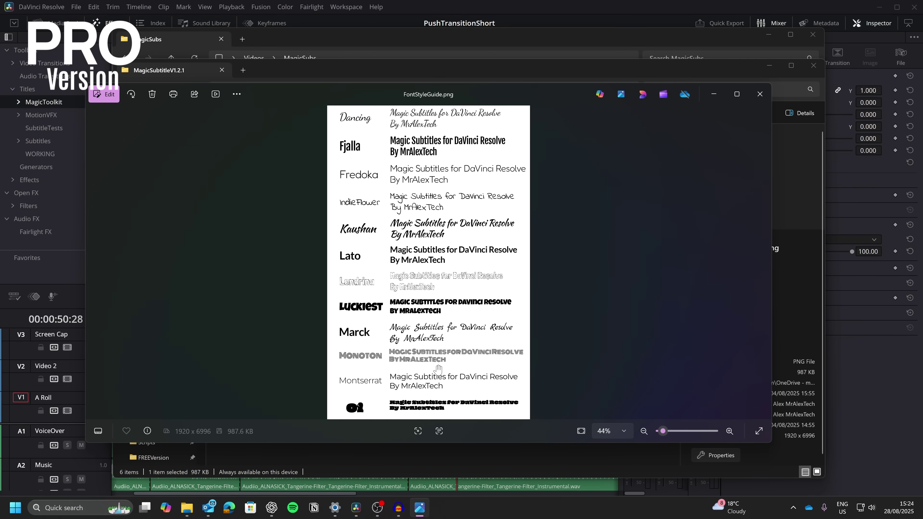
left_click_drag(441, 433, 471, 322)
left_click_drag(468, 186, 468, 324)
left_click_drag(458, 203, 456, 309)
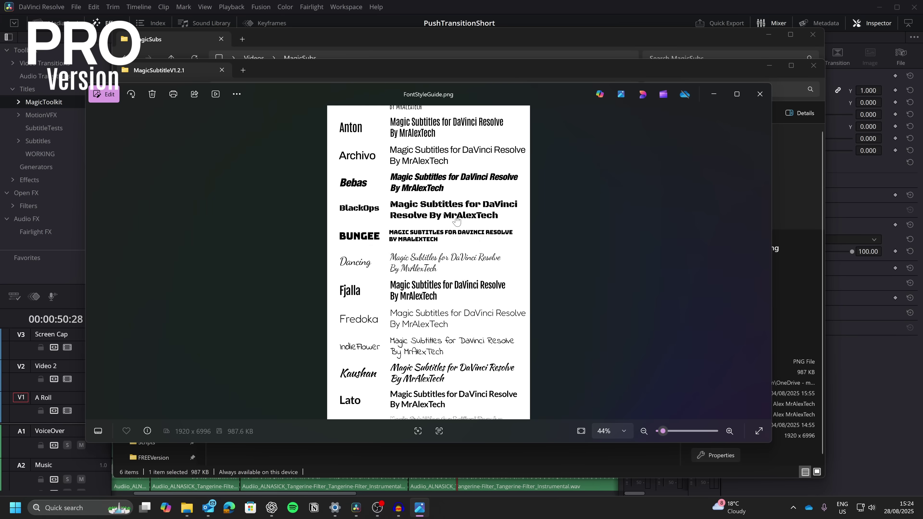
left_click_drag(457, 221, 425, 161)
scroll(431, 253, "down", 10)
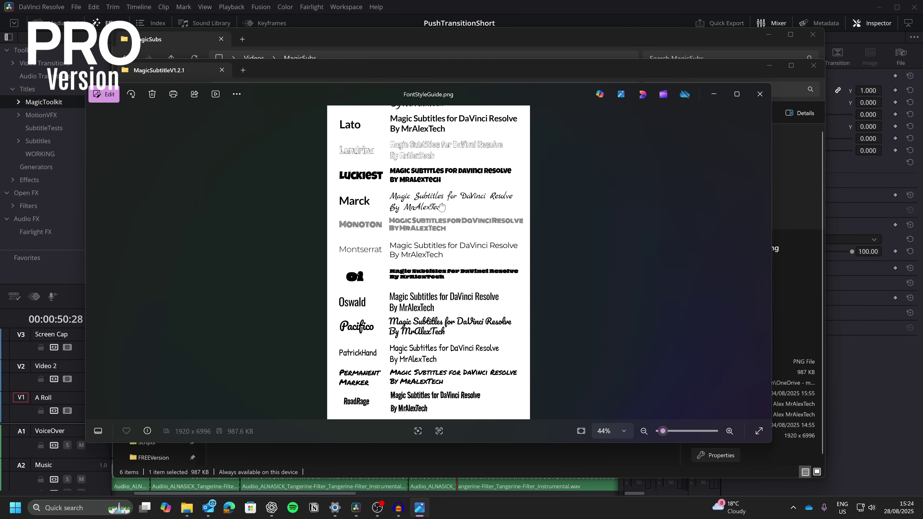
scroll(431, 232, "up", 2)
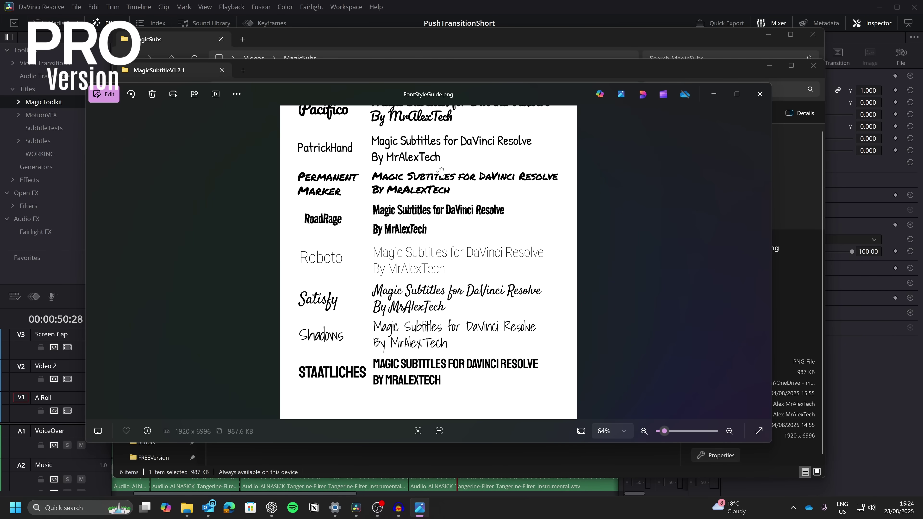
scroll(441, 171, "up", 2)
left_click_drag(441, 174, 417, 384)
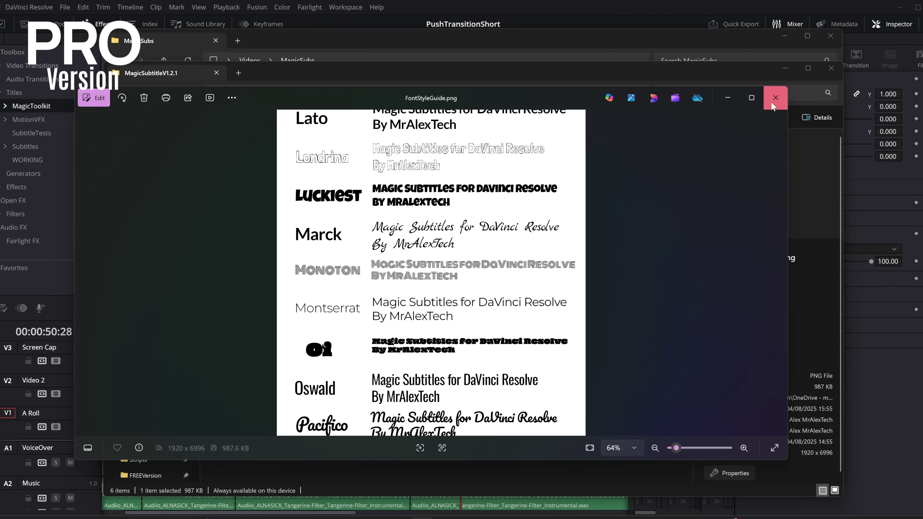
left_click(759, 93)
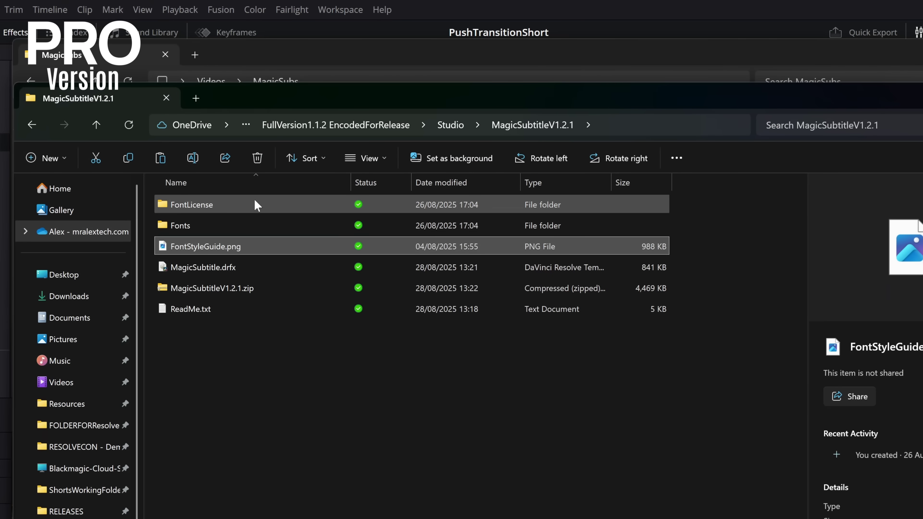
- Select and install all 30 fonts in the Fonts folder, then go back to MagicSubtitleV1.2.1
double_click(178, 226)
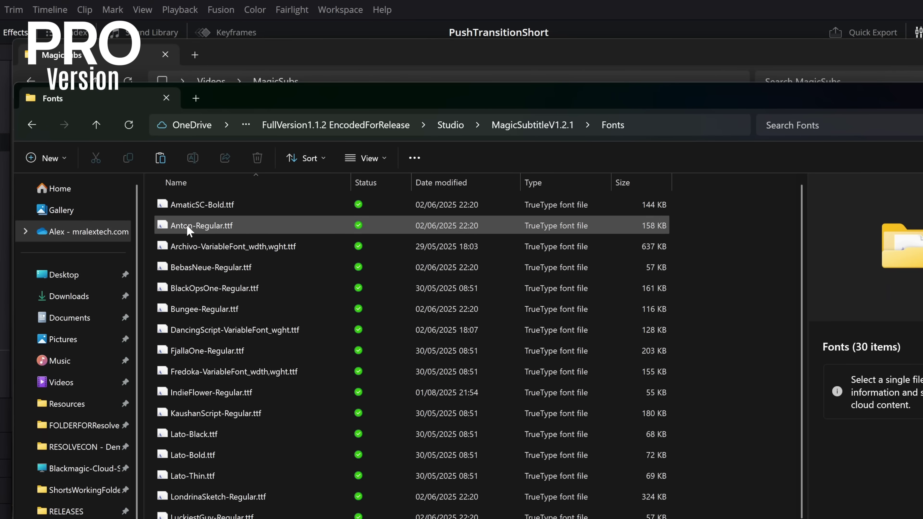
scroll(324, 468, "down", 3)
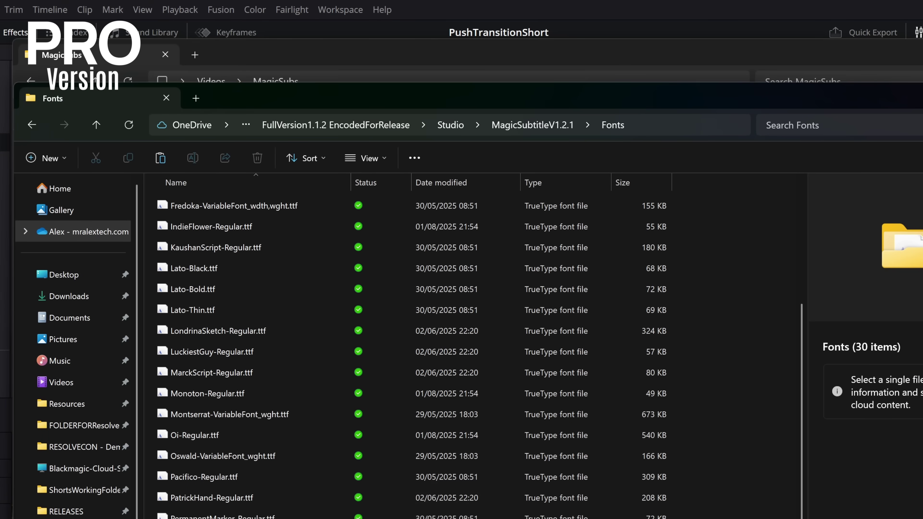
left_click_drag(766, 516, 197, 197)
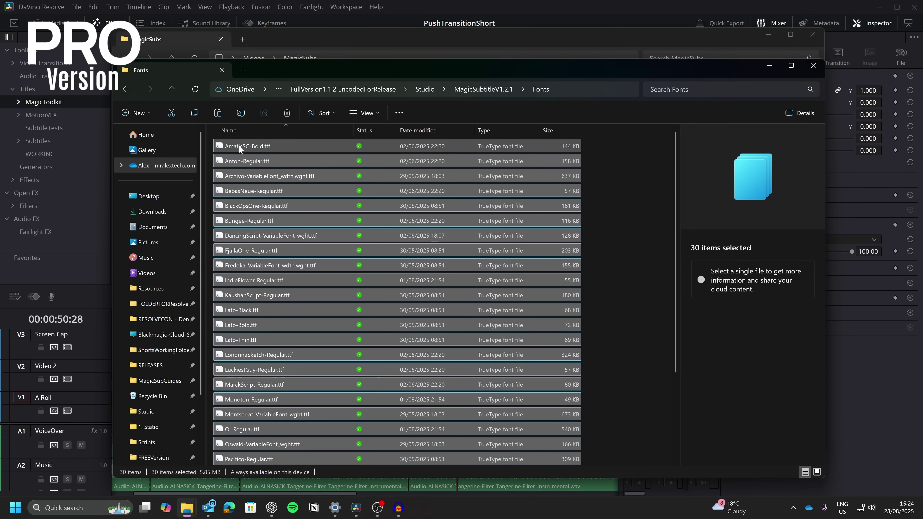
right_click(239, 145)
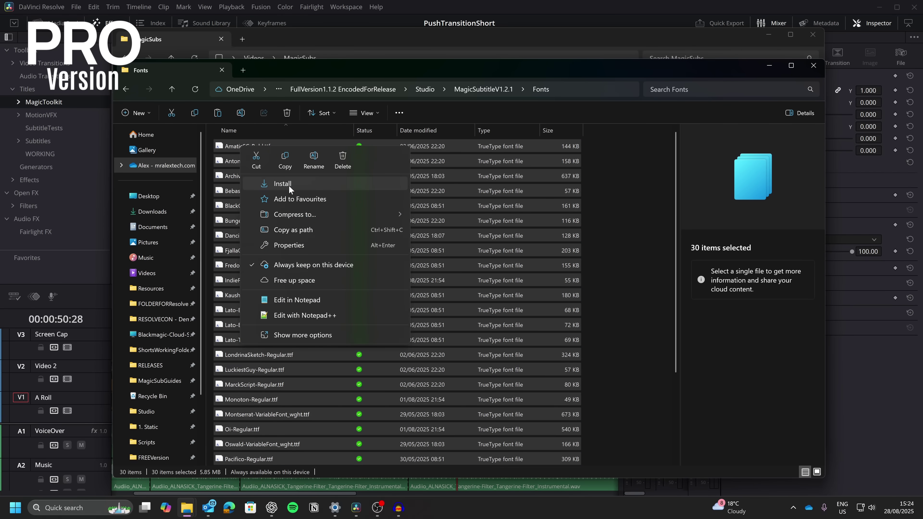
left_click(592, 191)
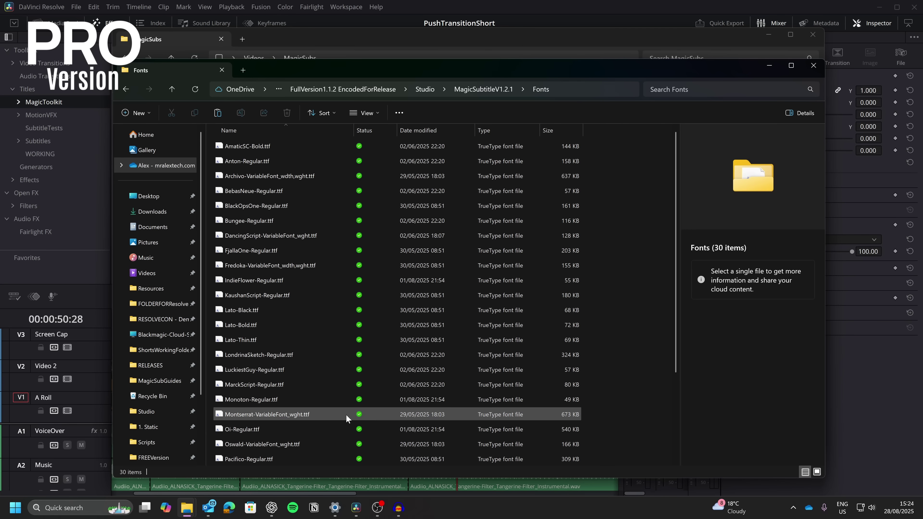
left_click(482, 85)
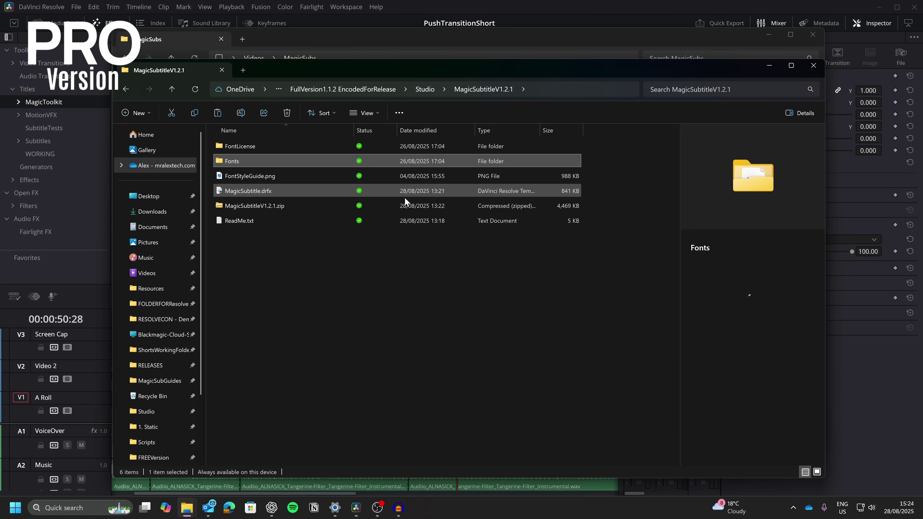
- Install MagicSubtitle.drfx over the existing bundle and browse the MagicToolkit subtitle styles
double_click(252, 192)
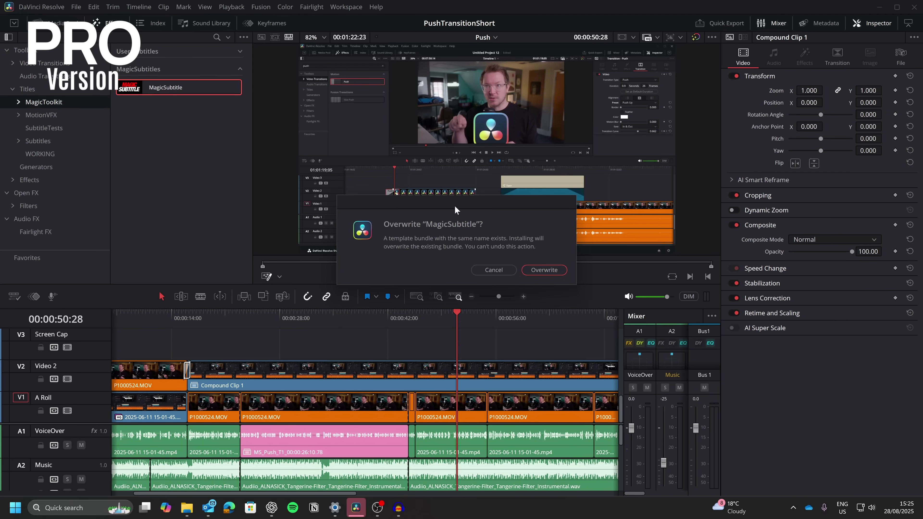
left_click(546, 271)
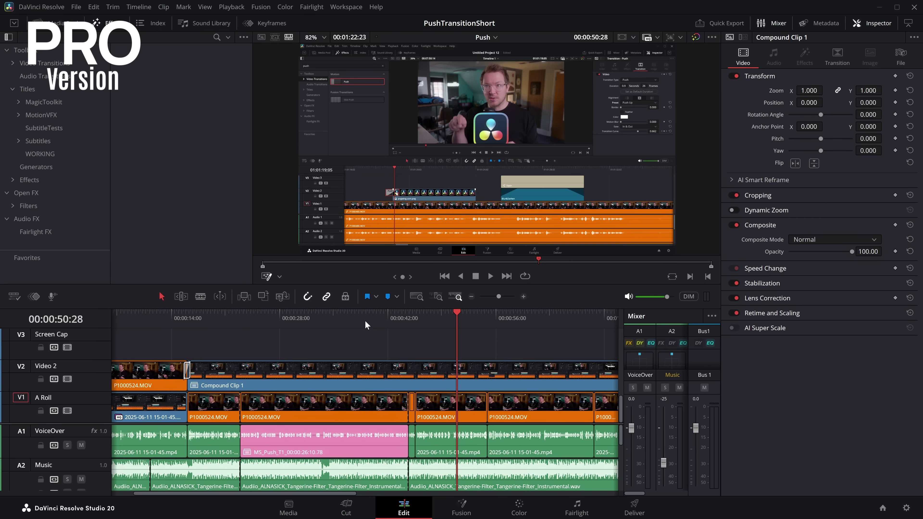
left_click(51, 102)
scroll(196, 167, "down", 15)
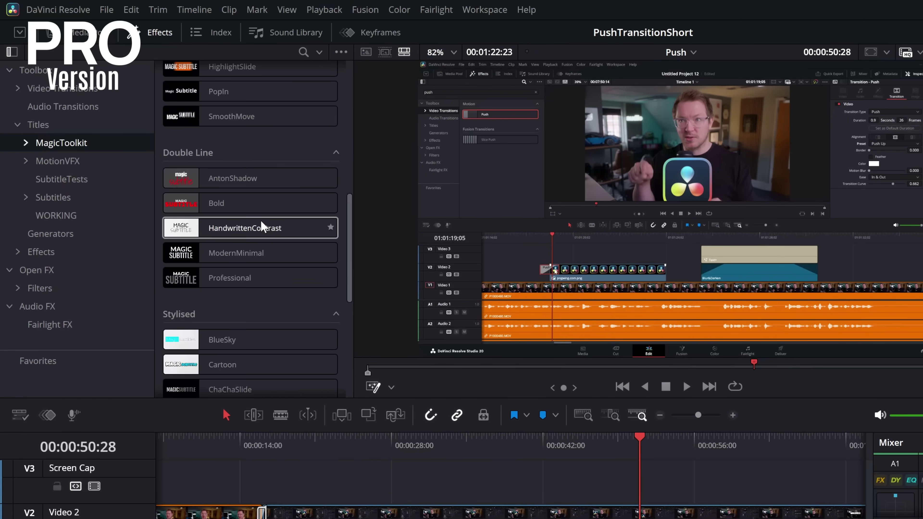
scroll(256, 242, "up", 8)
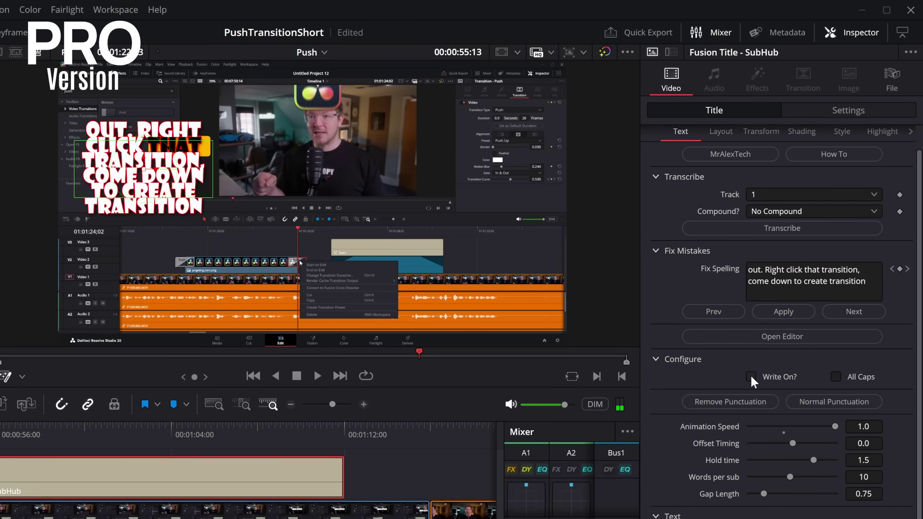
- Enable Write On for SubHub with Segoe Script, ending with mixed case and normal punctuation
left_click(750, 376)
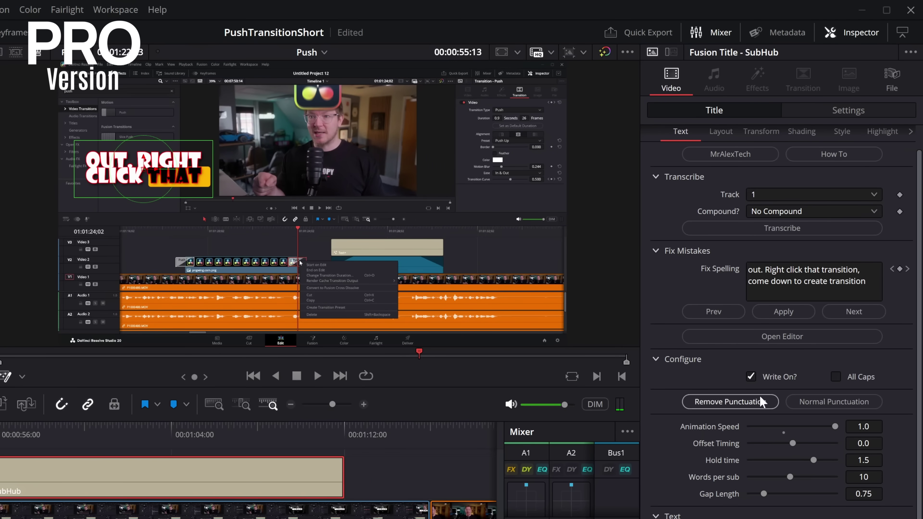
left_click(778, 496)
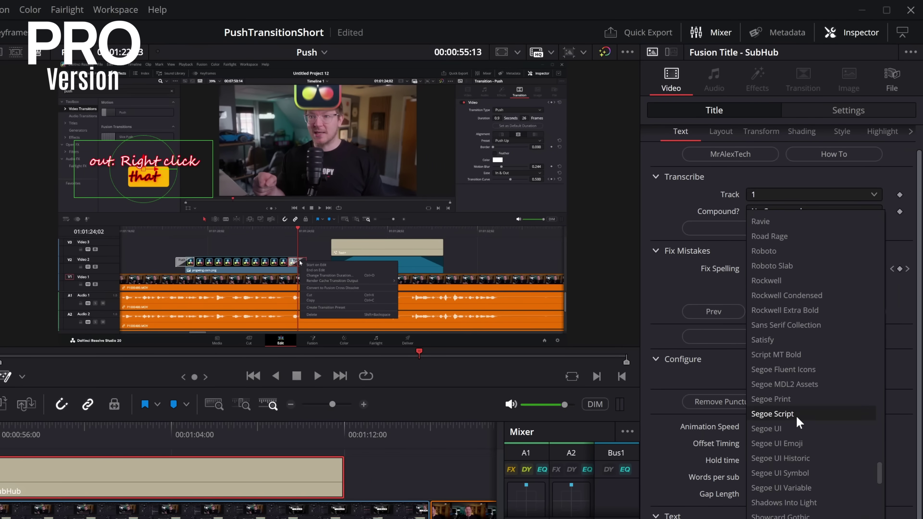
left_click(782, 417)
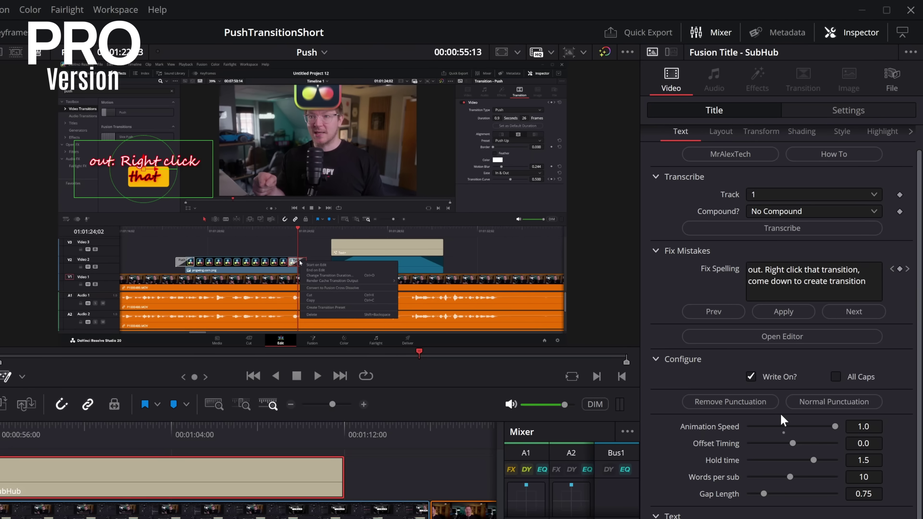
left_click(835, 377)
left_click(836, 378)
left_click(728, 404)
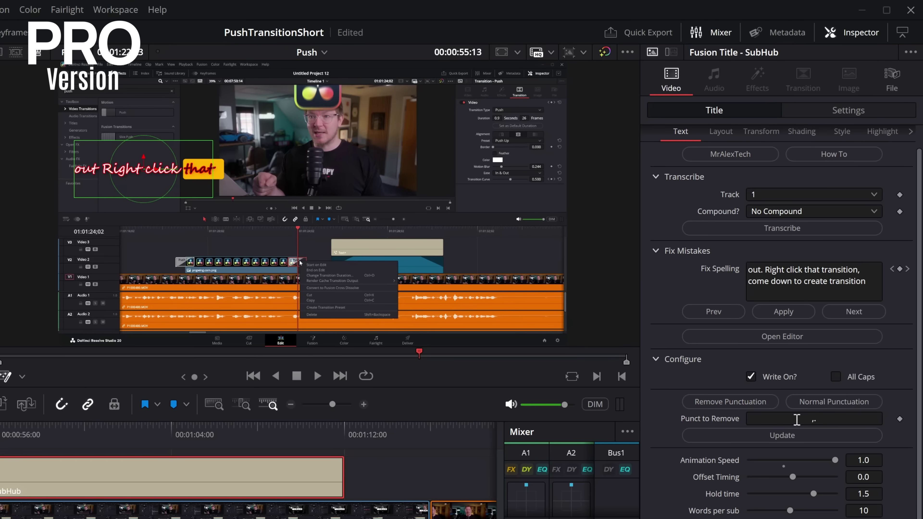
left_click(825, 403)
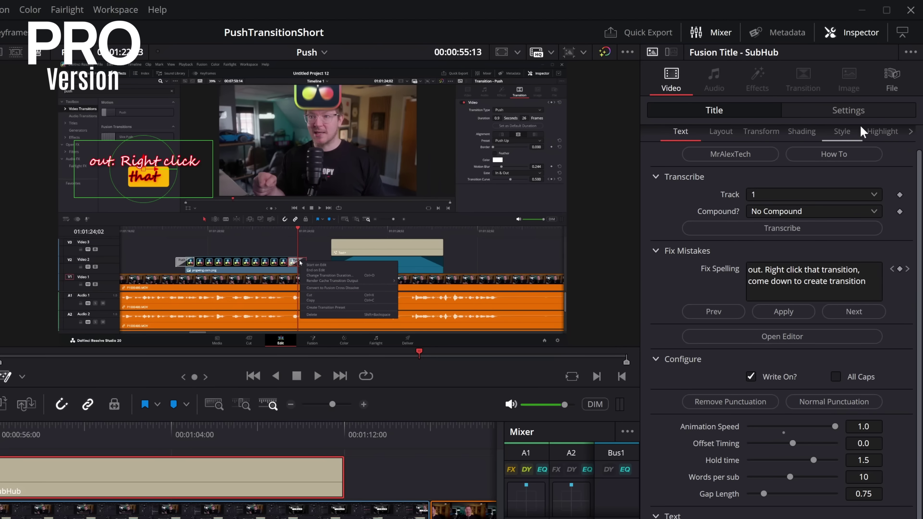
- Set the caption dissolve start to 0.0 and preview the captions
left_click(842, 134)
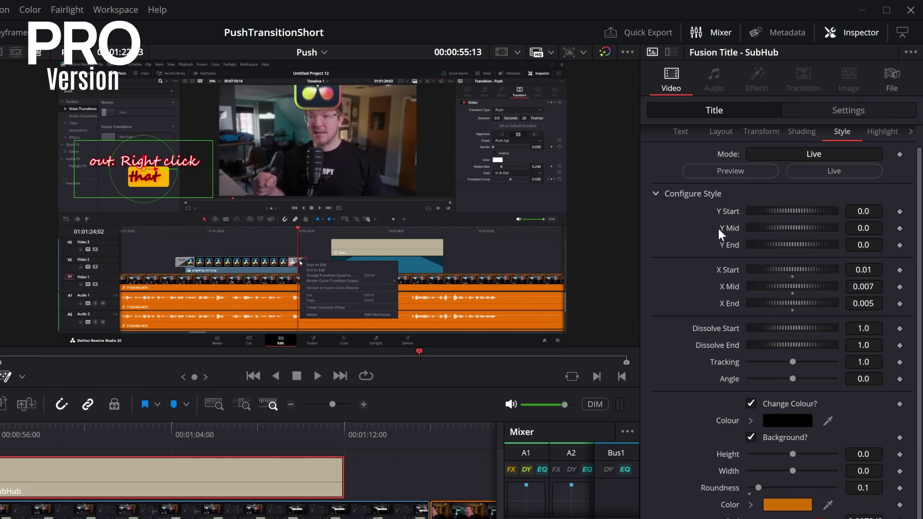
left_click_drag(788, 333, 650, 324)
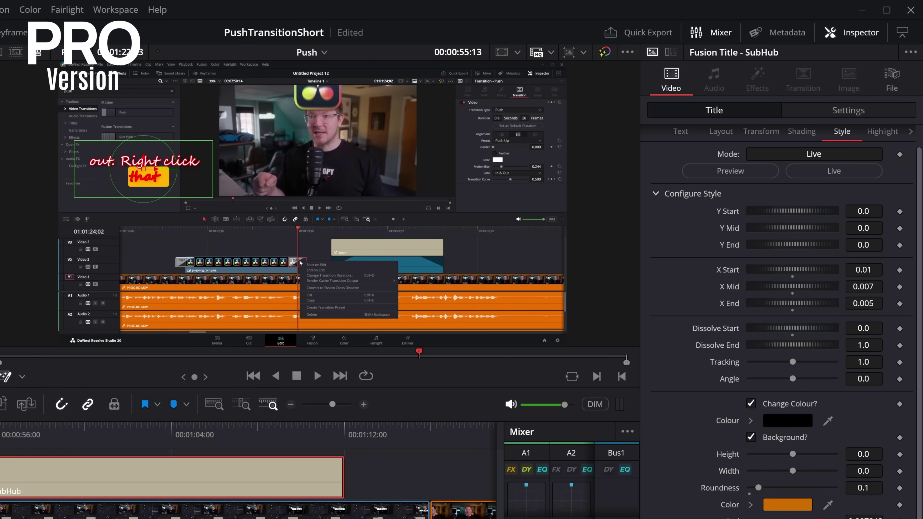
key("space")
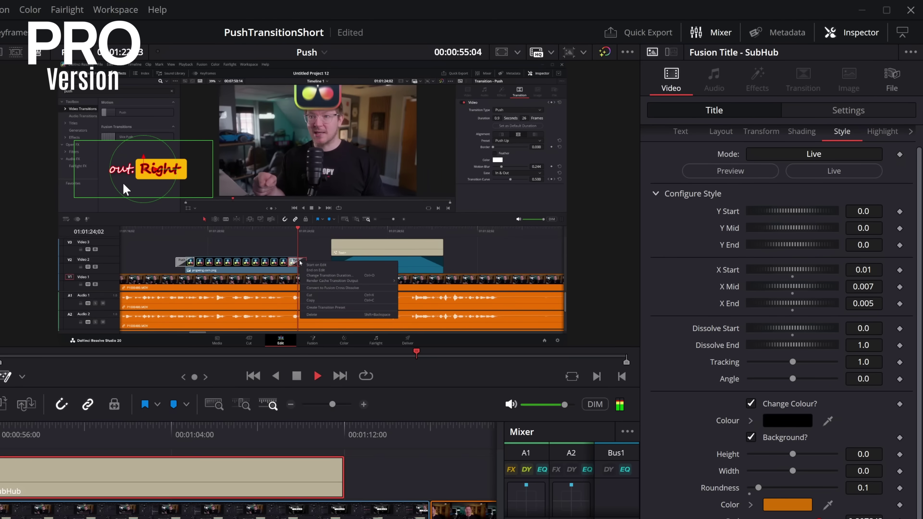
key("space")
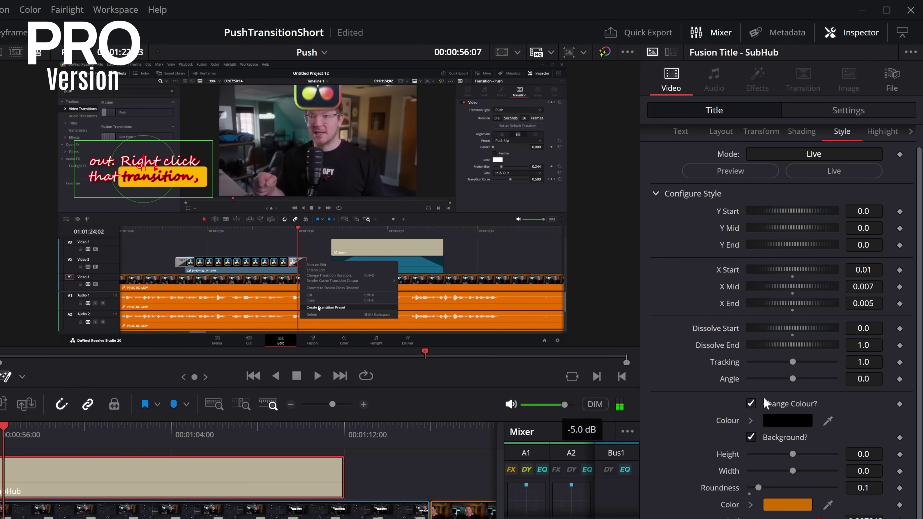
- Make the active word's text colour a vivid blue
left_click(788, 420)
left_click_drag(324, 263, 320, 251)
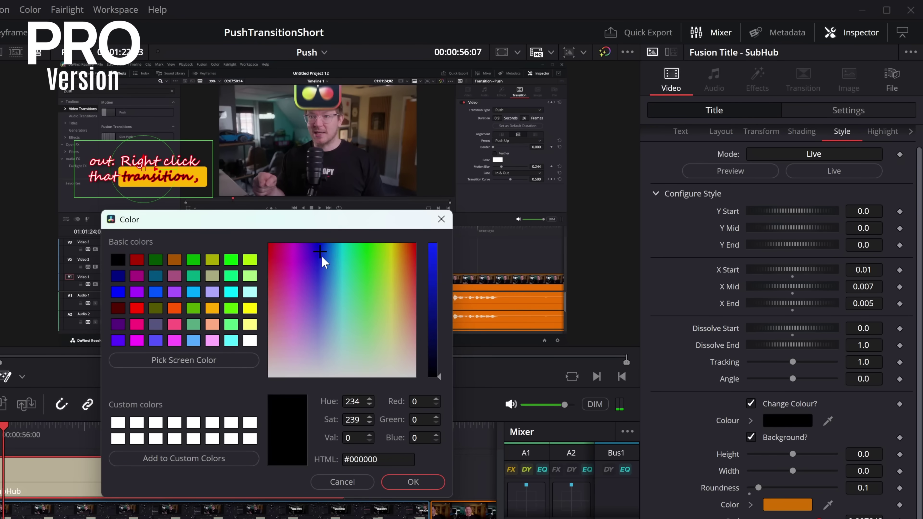
left_click_drag(432, 328, 430, 258)
left_click(413, 482)
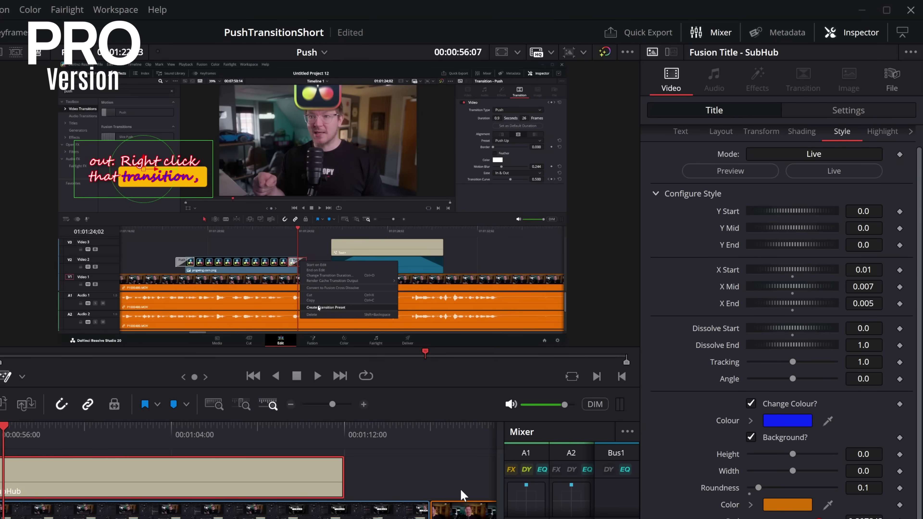
- Give the active word a #28cbce turquoise background box and preview the new colours
left_click(789, 507)
left_click_drag(329, 279, 340, 269)
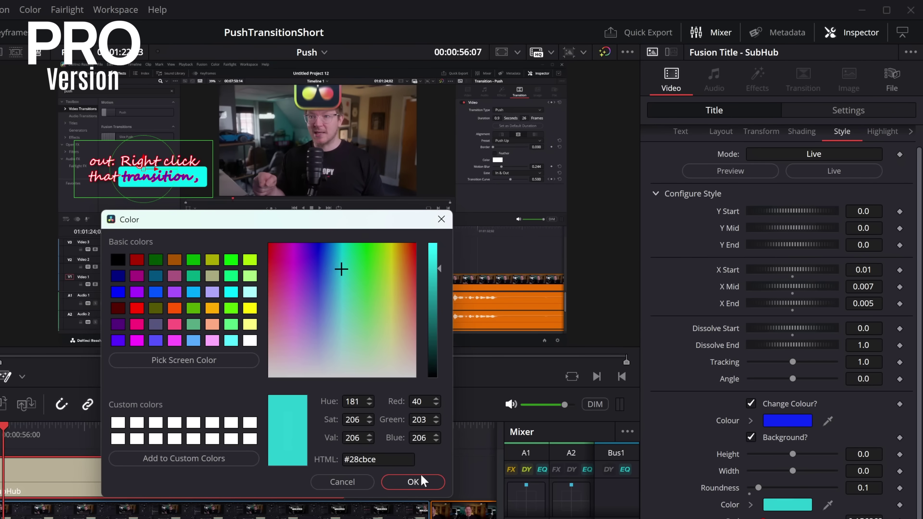
left_click(412, 481)
scroll(708, 513, "down", 2)
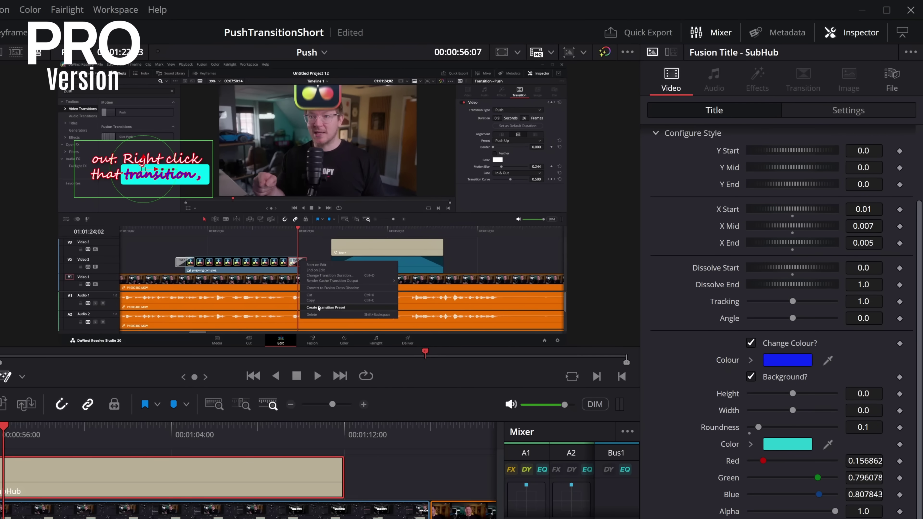
key("space")
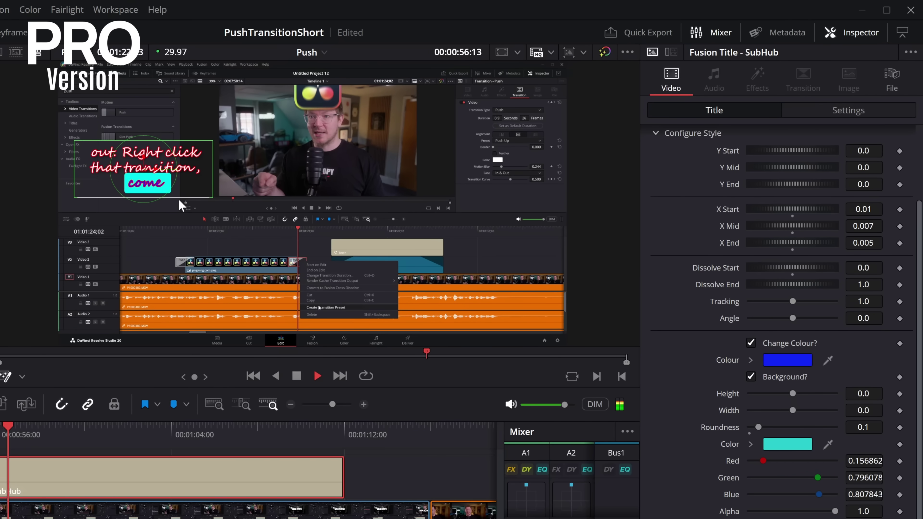
key("space")
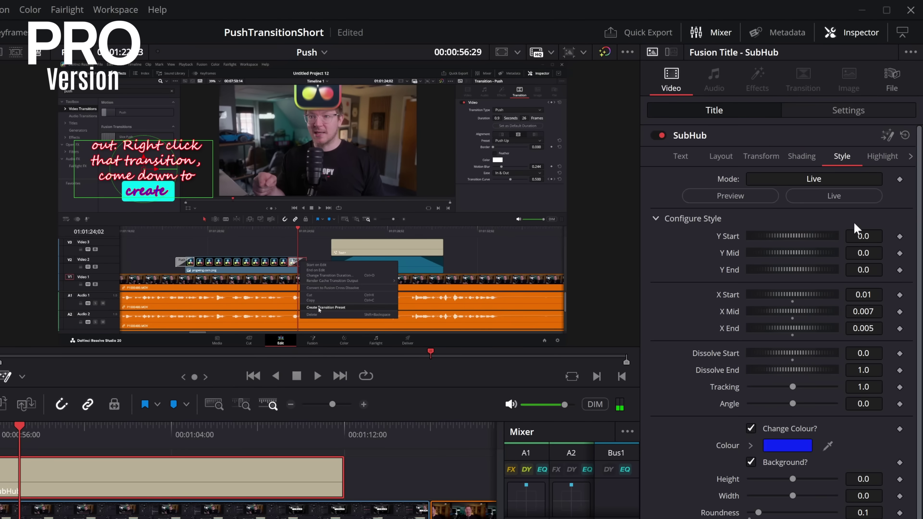
- Add 'create' to the Highlight words list and apply it to the captions
left_click(881, 157)
left_click(811, 217)
type("create,")
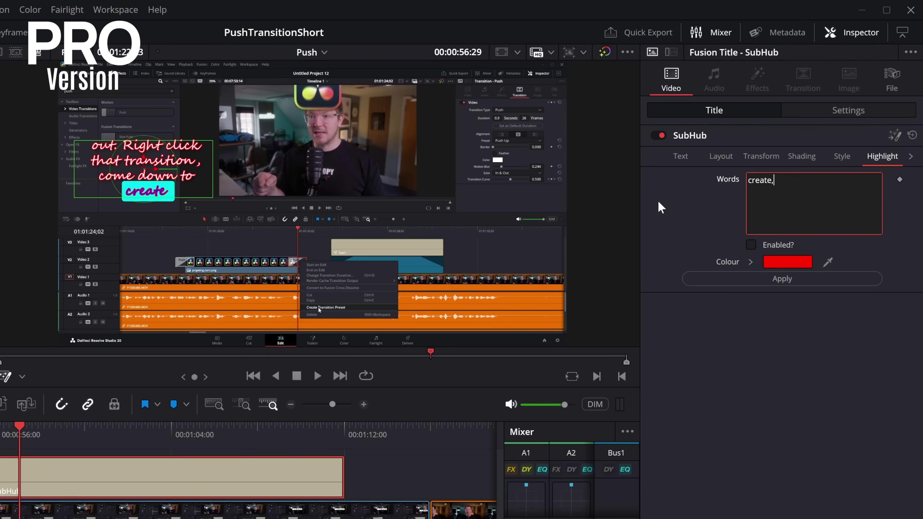
left_click(782, 279)
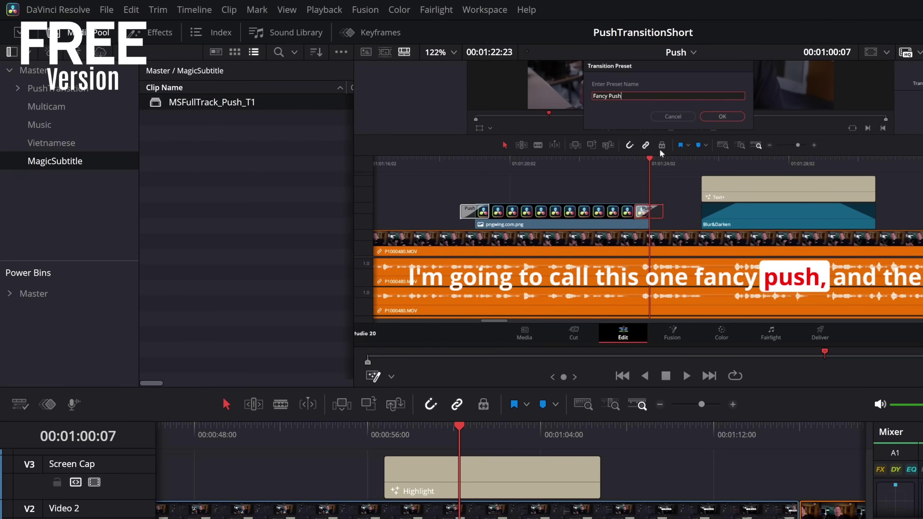
- Transcribe the MSFullTrack_Push_T1 clip via AI Tools > Audio Transcription
right_click(199, 105)
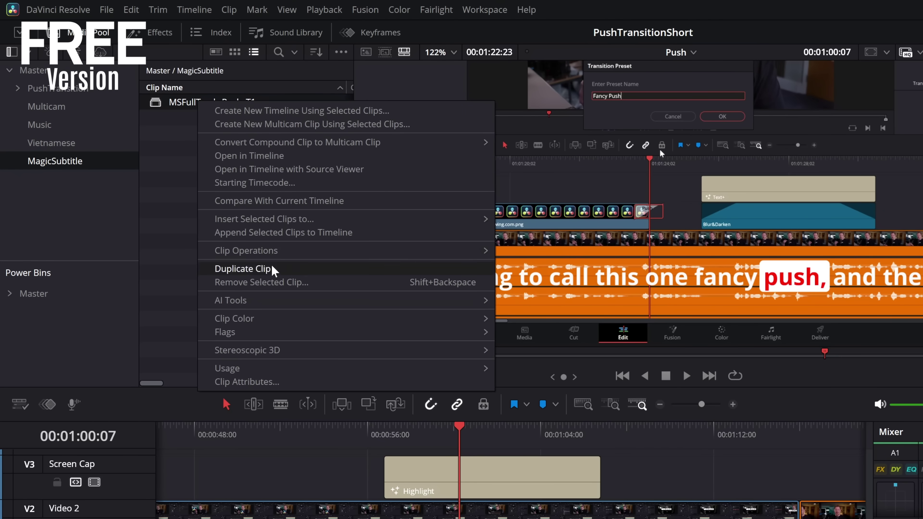
mouse_move(257, 301)
mouse_move(573, 305)
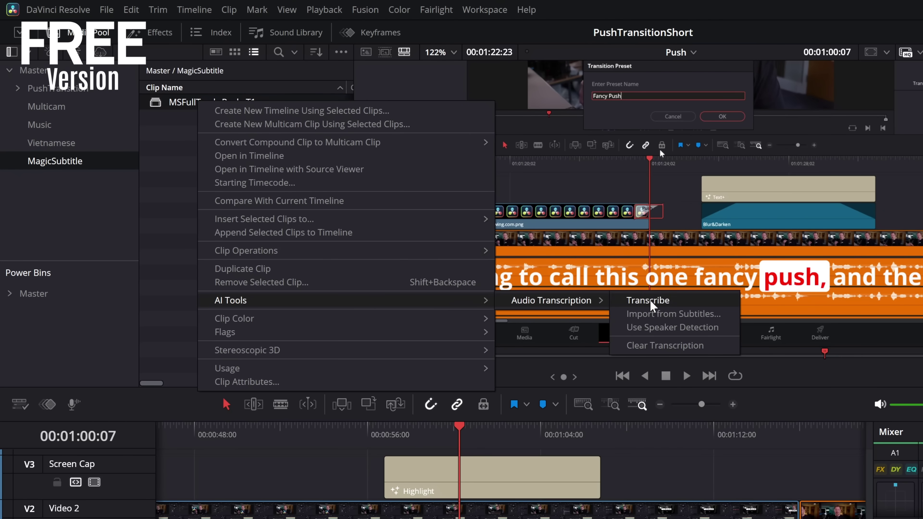
left_click(639, 301)
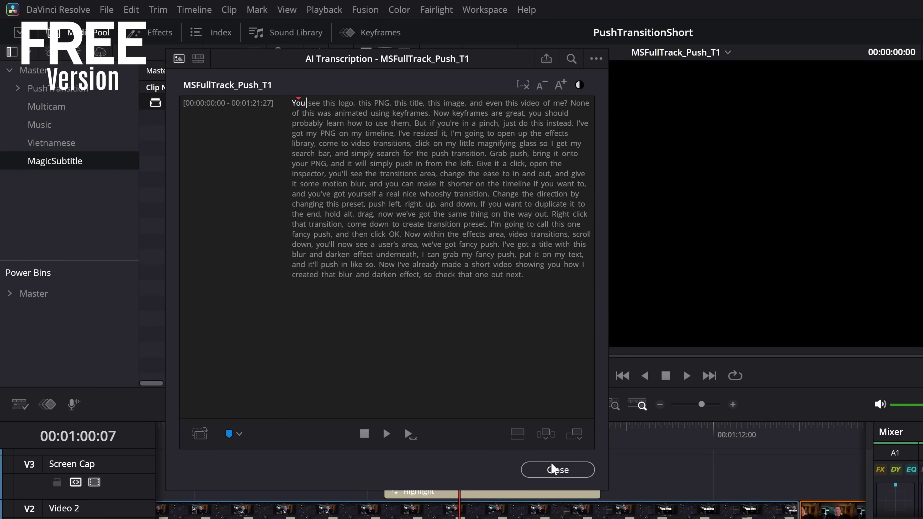
- Close the transcript and move the playhead to the caption containing 'effects'
left_click(552, 469)
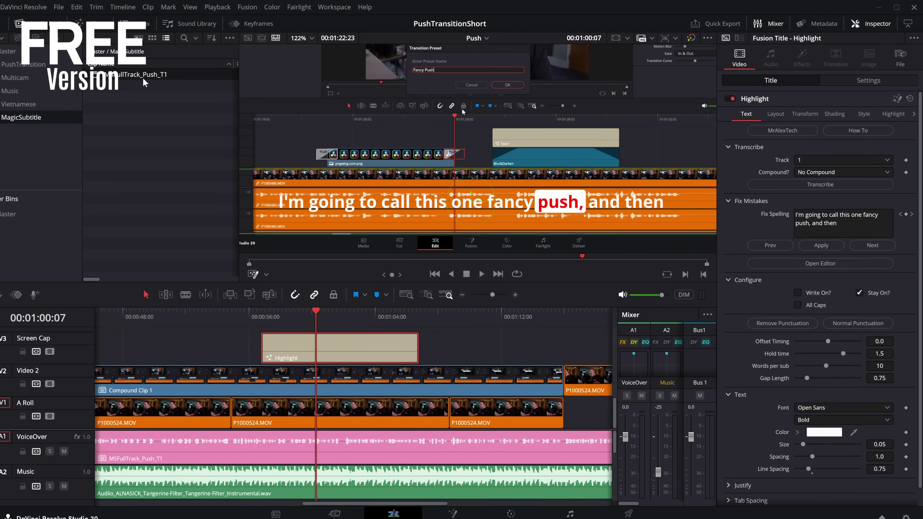
left_click(362, 310)
left_click_drag(140, 438, 148, 438)
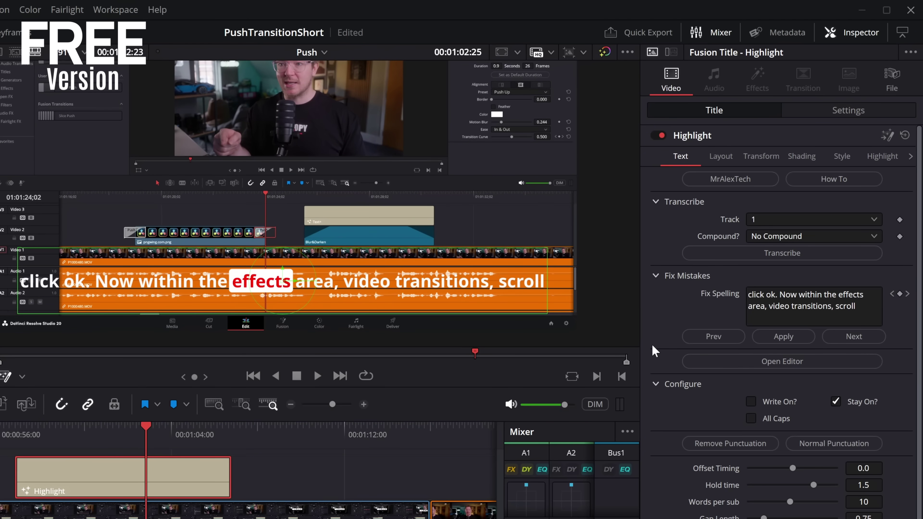
- Change 'effects' to 'potato' in Fix Spelling, then open the MagicSubtitle Subtitle Editor
double_click(854, 295)
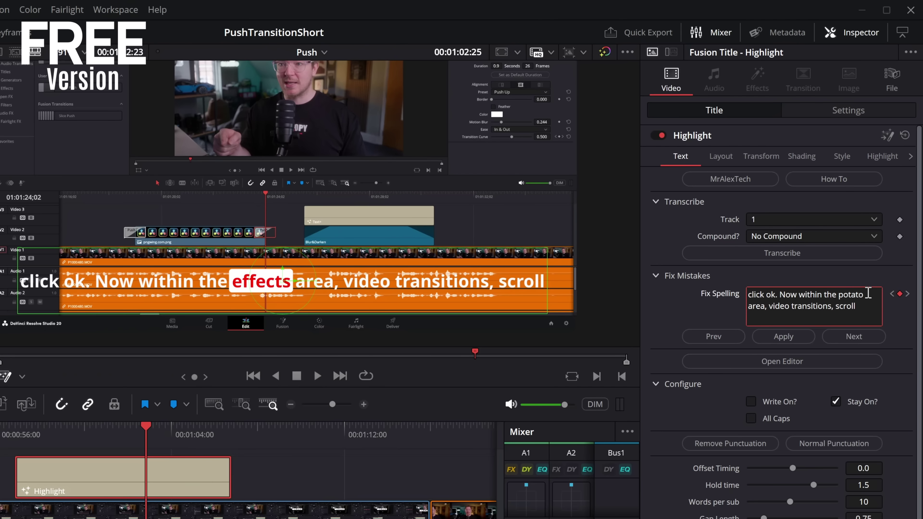
left_click(789, 340)
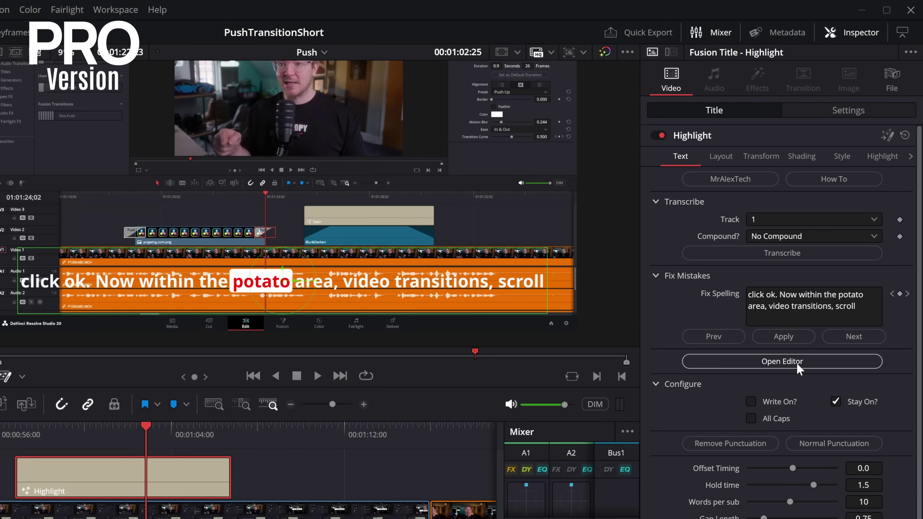
left_click(782, 360)
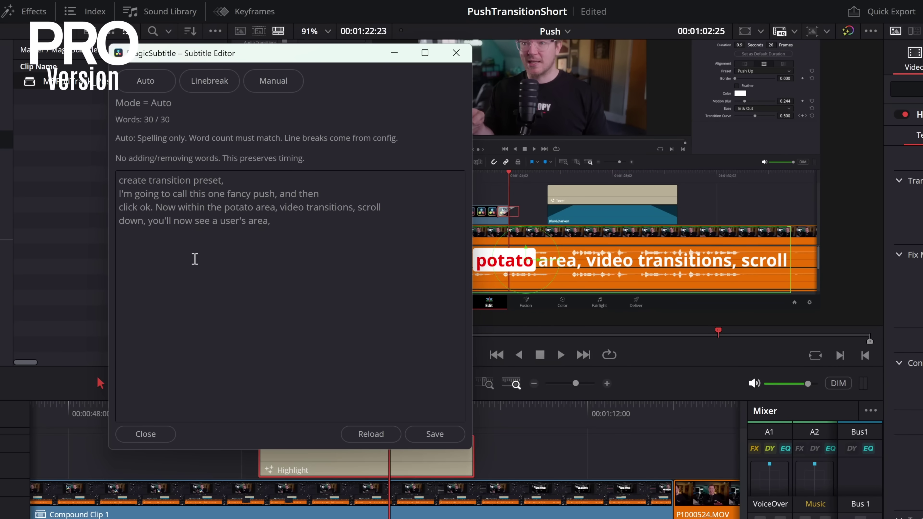
- Replace the word 'preset' with asdf and save the word changes
double_click(204, 179)
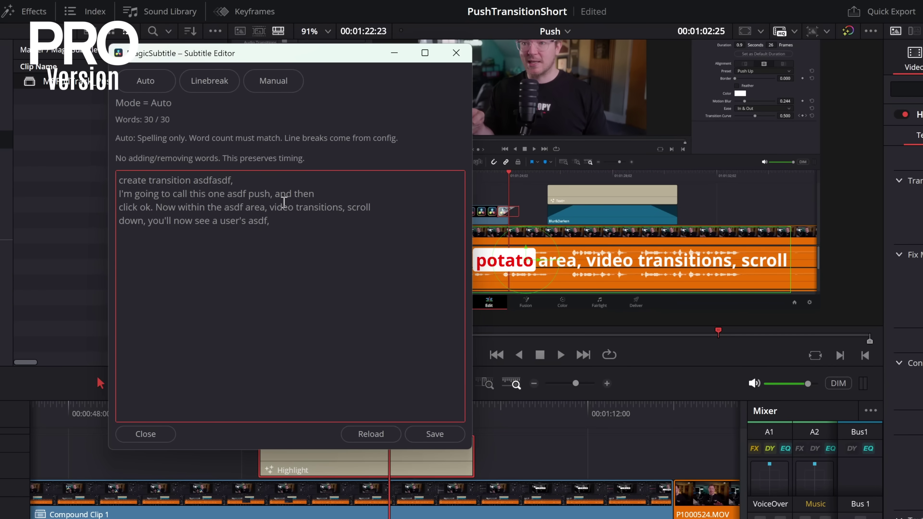
left_click(432, 434)
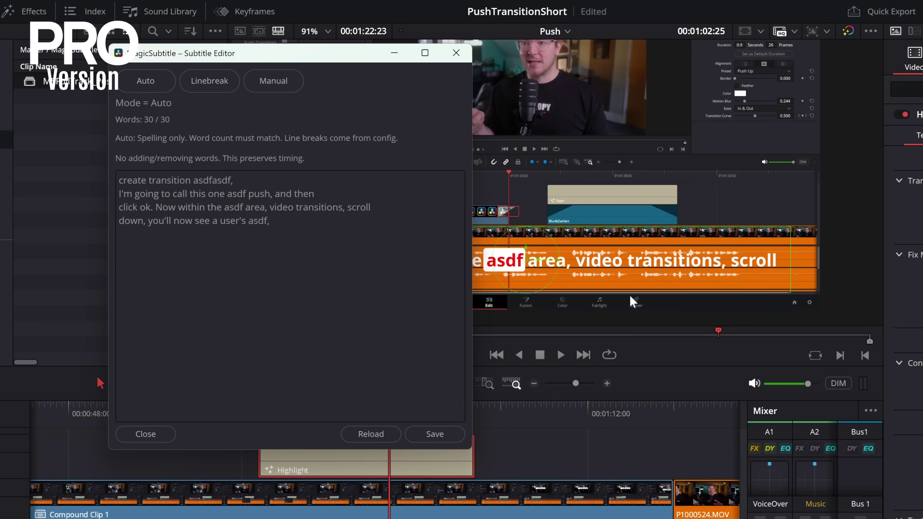
left_click_drag(351, 58, 158, 6)
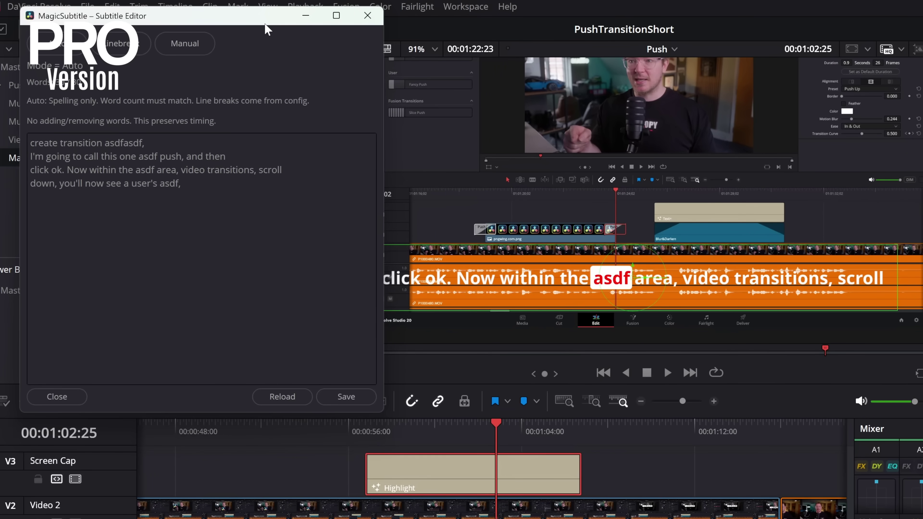
- In Linebreak mode, break lines before 'asdf push' and 'asdf area', then save
left_click(124, 47)
left_click(137, 158)
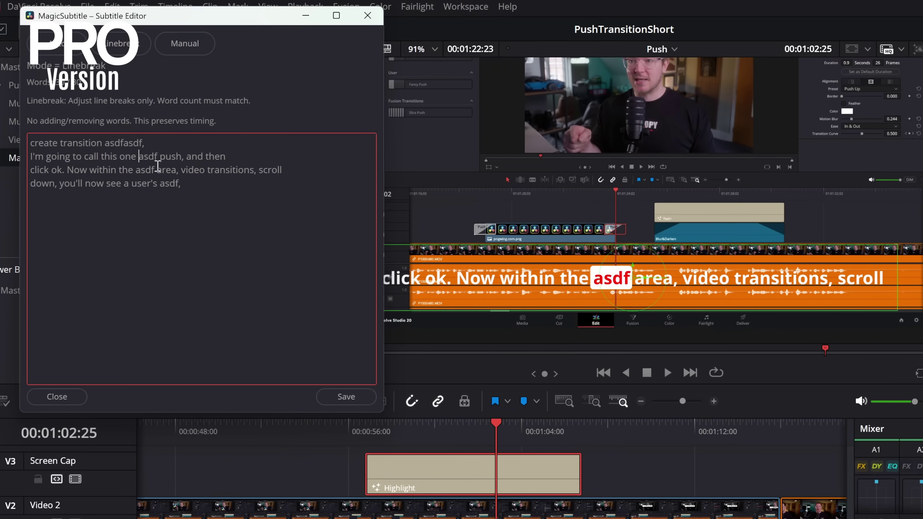
key("Return")
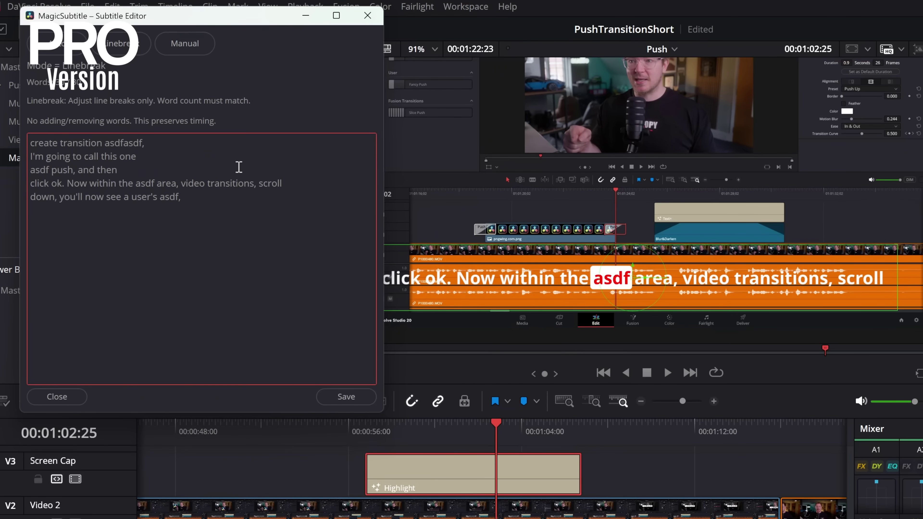
key("Return")
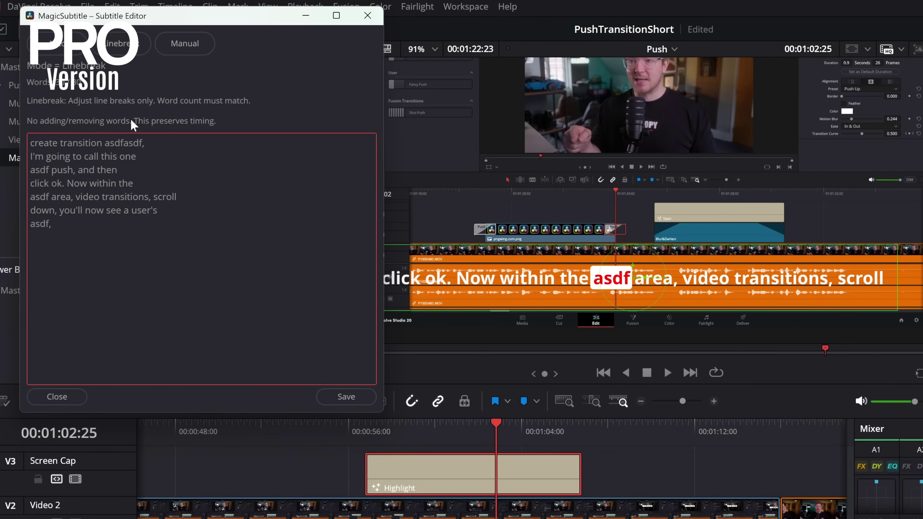
left_click(357, 403)
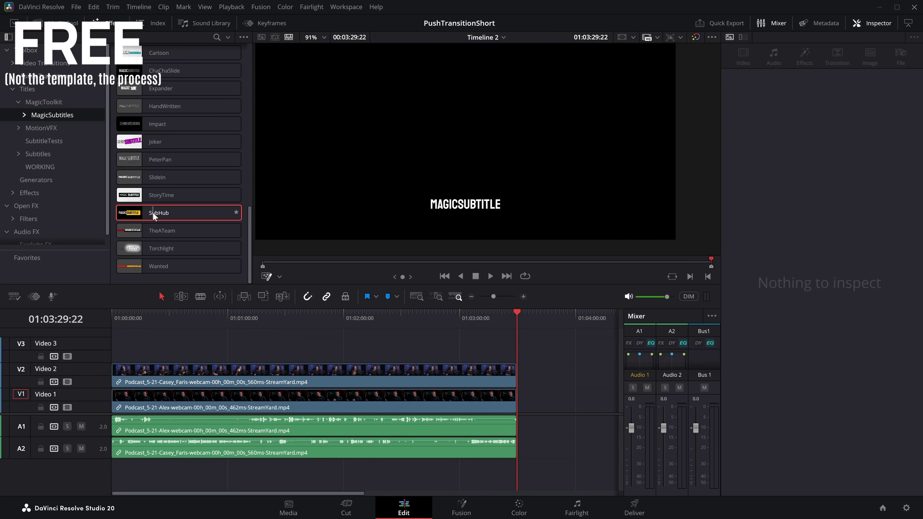
- Place the SubHub title above the videos to the timeline end and transcribe the podcast audio
left_click_drag(153, 212, 515, 346)
left_click(301, 313)
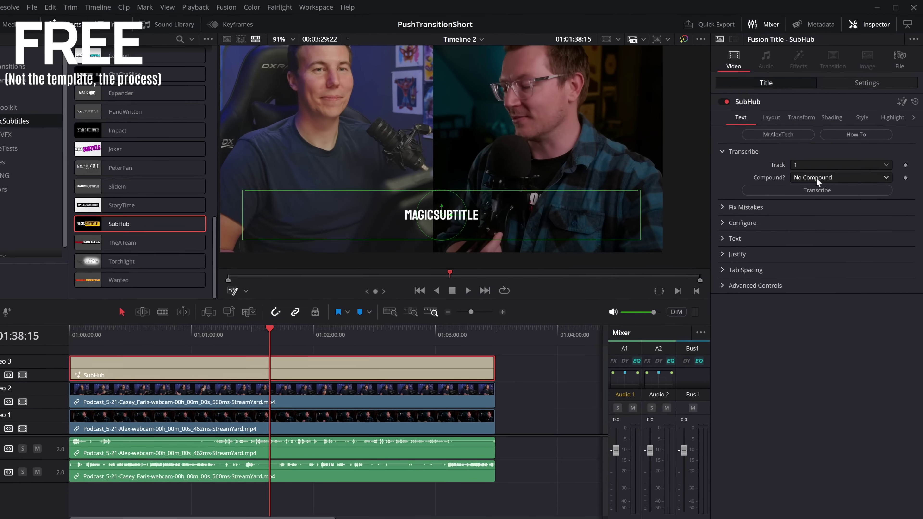
left_click(822, 169)
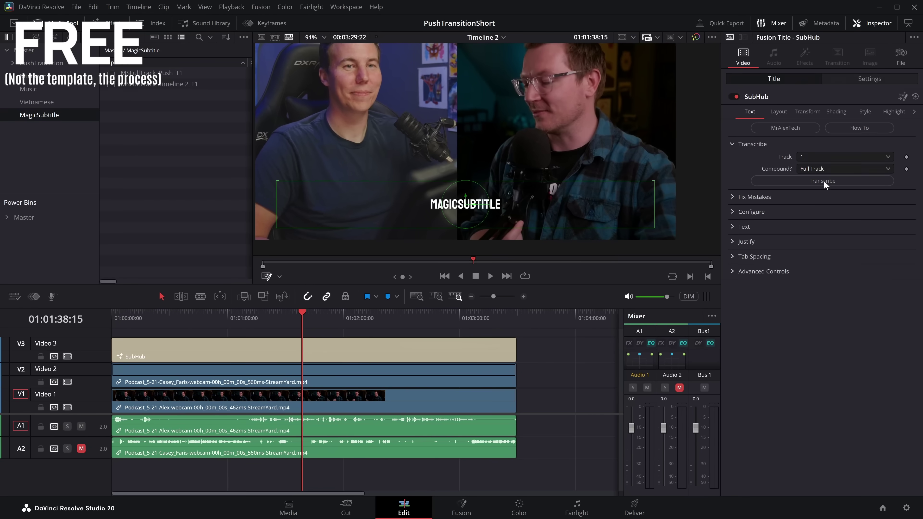
left_click(783, 253)
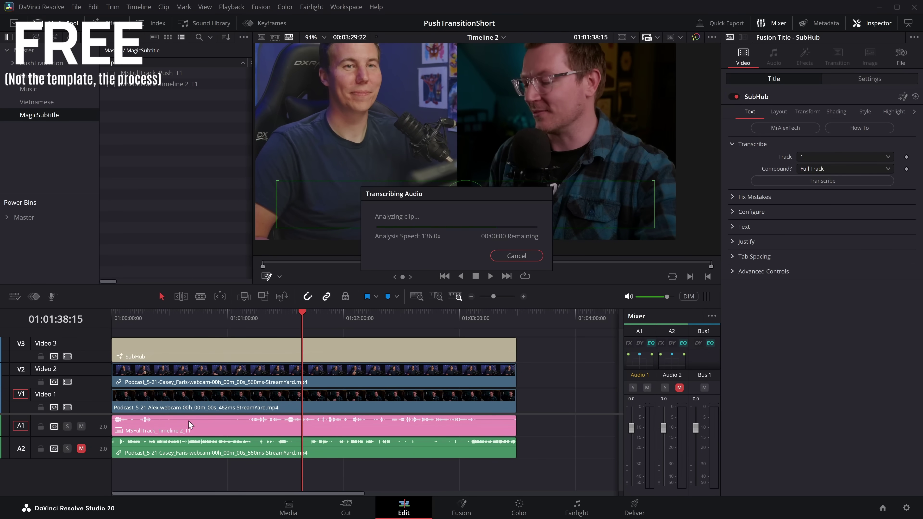
- Play from the start, narrowing the caption box to three lines over the right speaker
left_click_drag(287, 314, 112, 314)
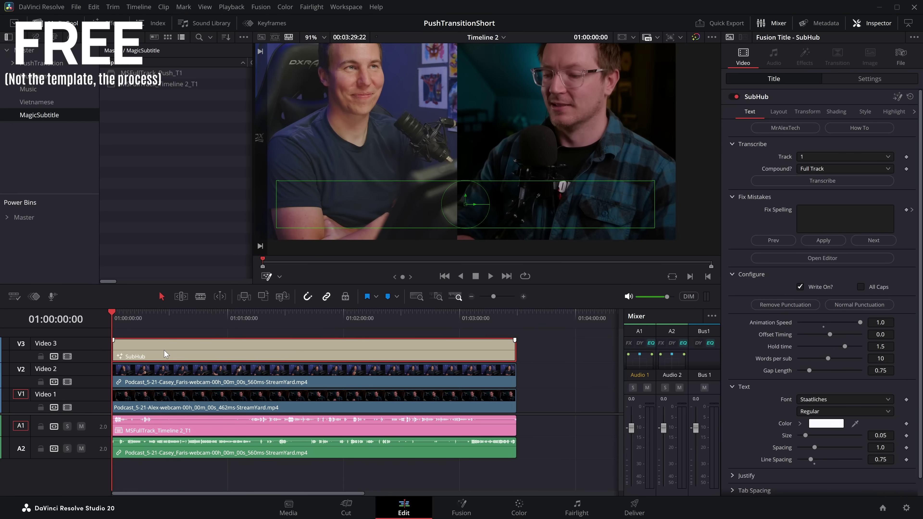
key("space")
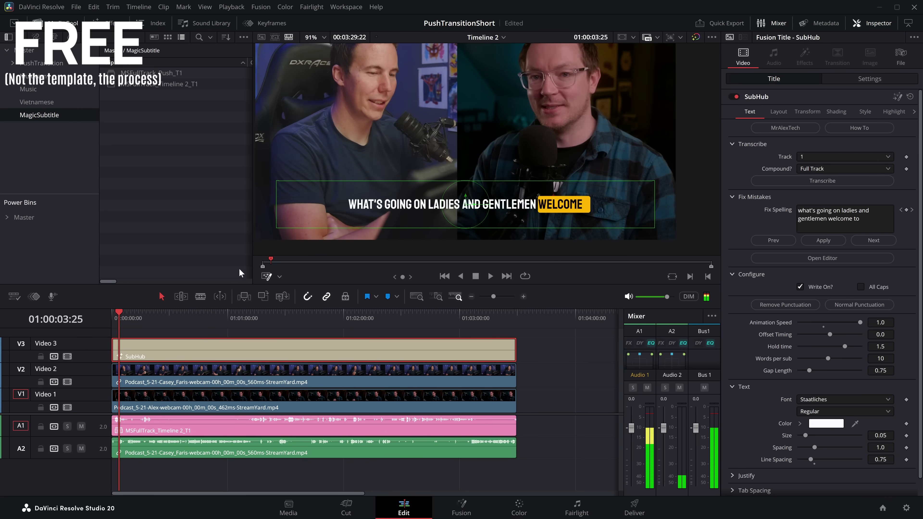
left_click_drag(278, 213, 417, 215)
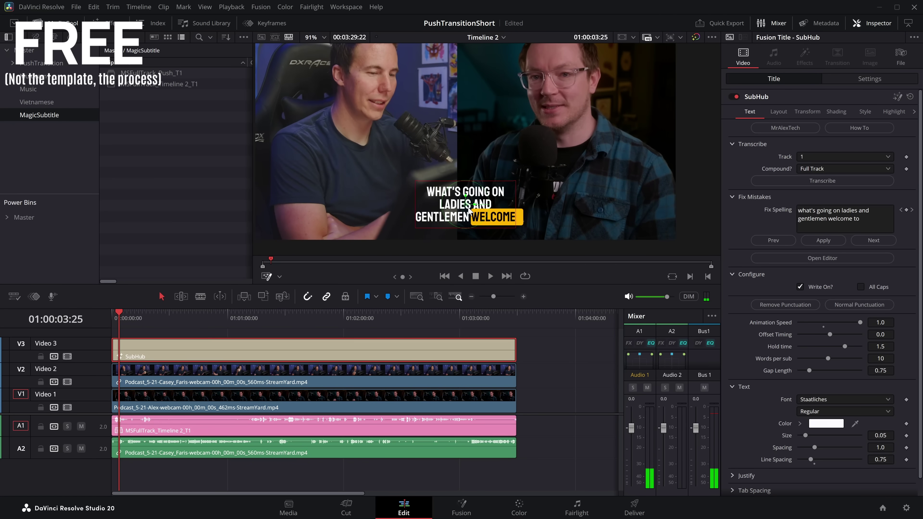
left_click_drag(494, 195, 562, 173)
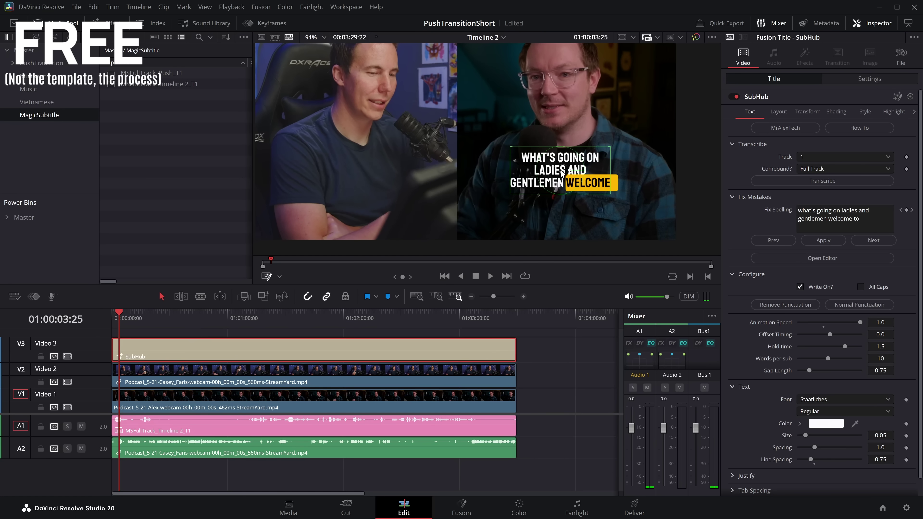
left_click_drag(89, 415, 87, 436)
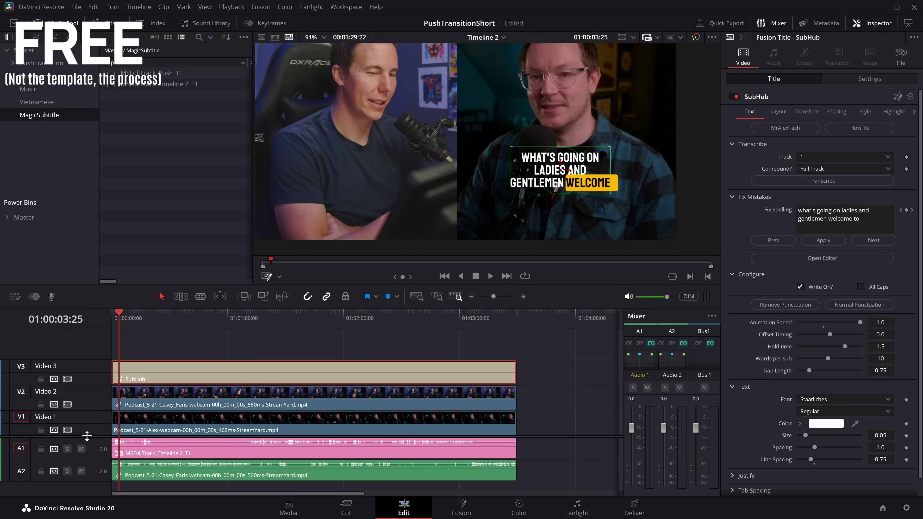
left_click(109, 23)
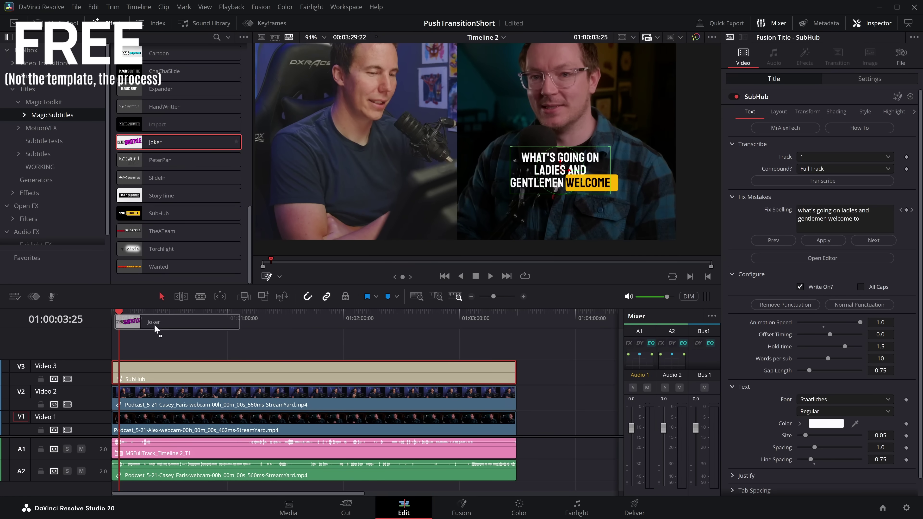
- Add the Joker title across the edit and transcribe audio track 2 with Full Track compounding
left_click_drag(155, 328, 512, 356)
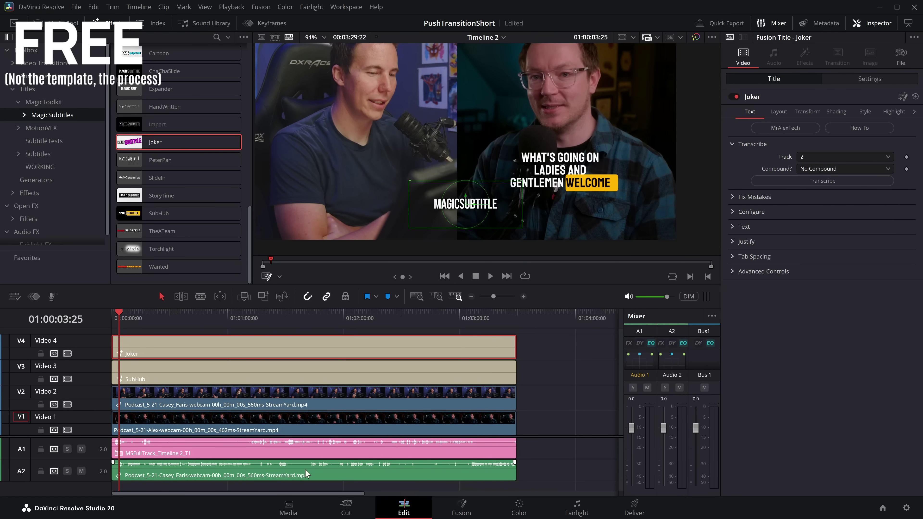
left_click(838, 167)
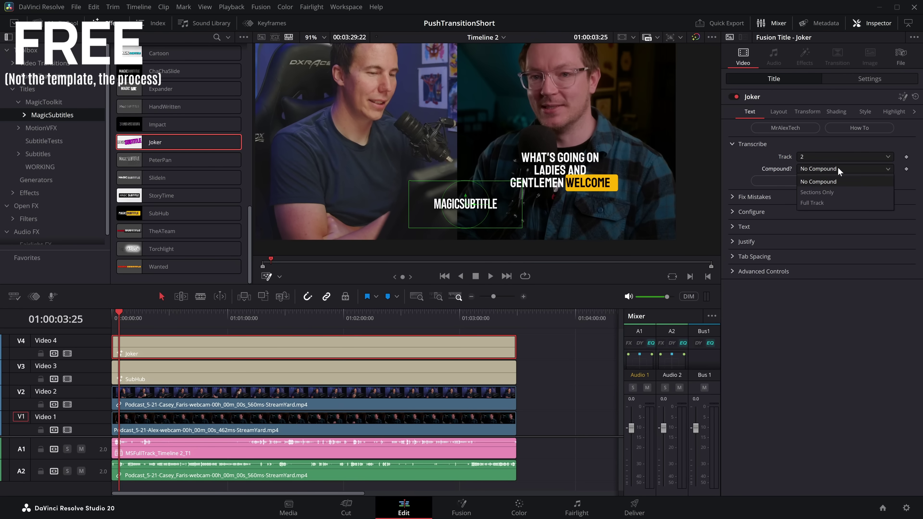
left_click(818, 200)
left_click(814, 184)
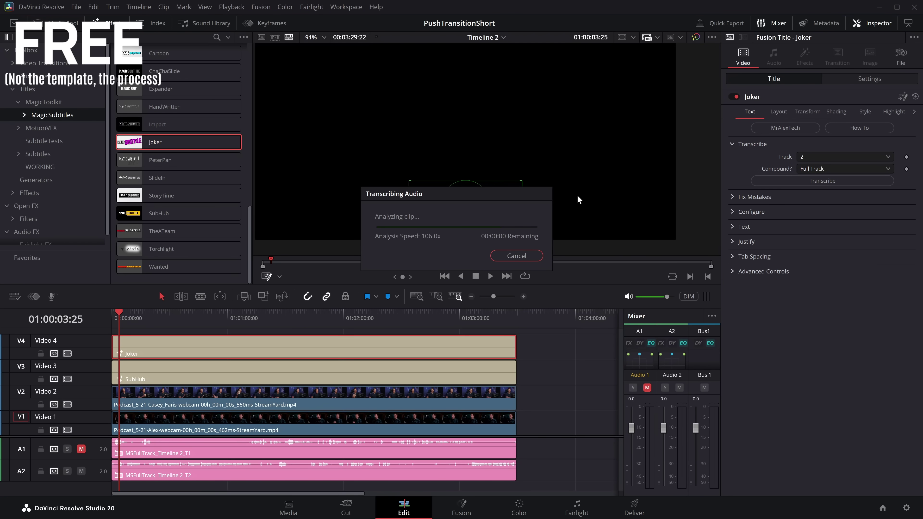
- Review the Joker captions by jumping to several points and playing them back
left_click(133, 320)
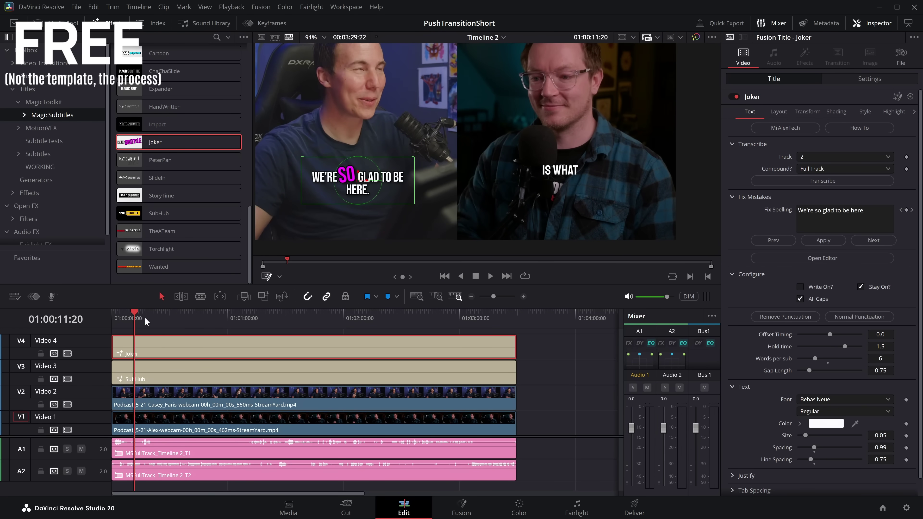
left_click(156, 315)
key("space")
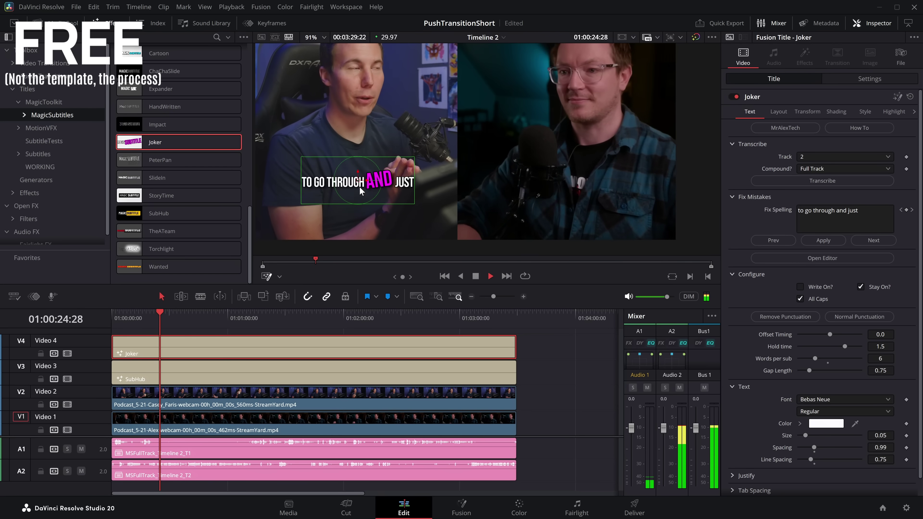
left_click(253, 316)
left_click(262, 316)
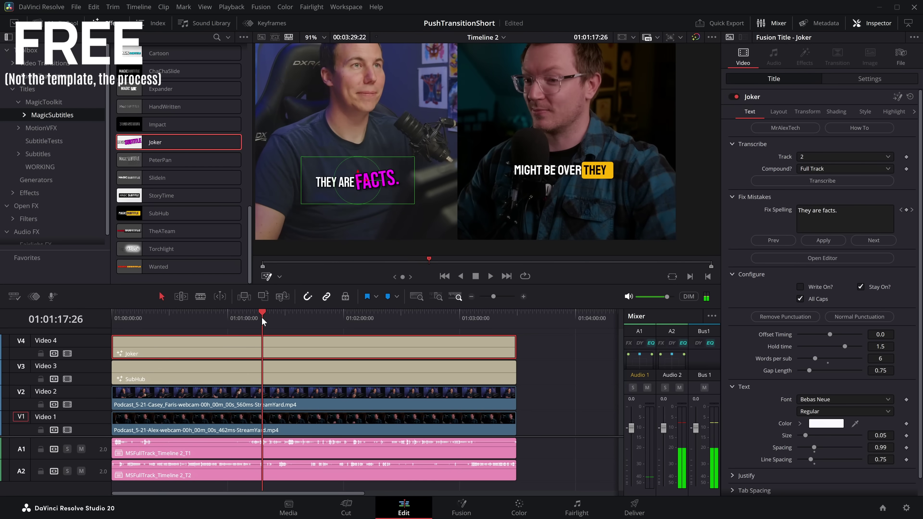
key("space")
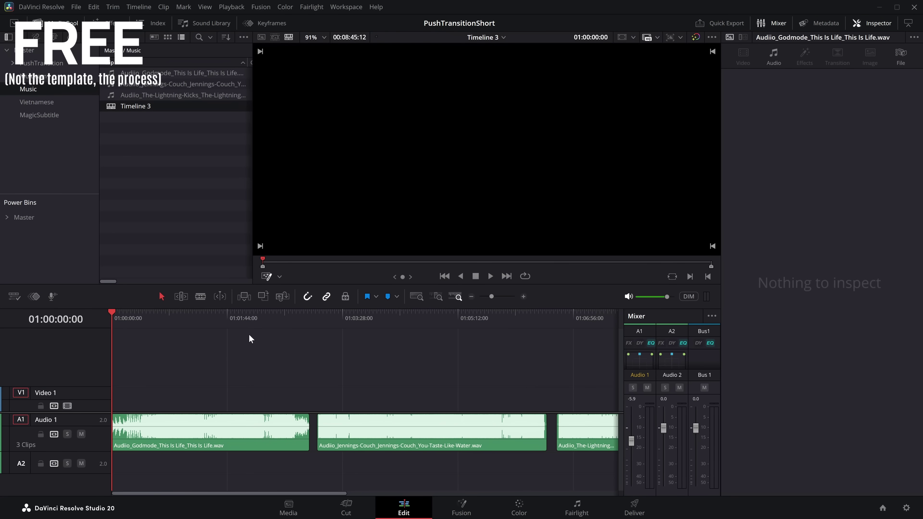
- Play through the three songs on Timeline 3 to preview them
key("space")
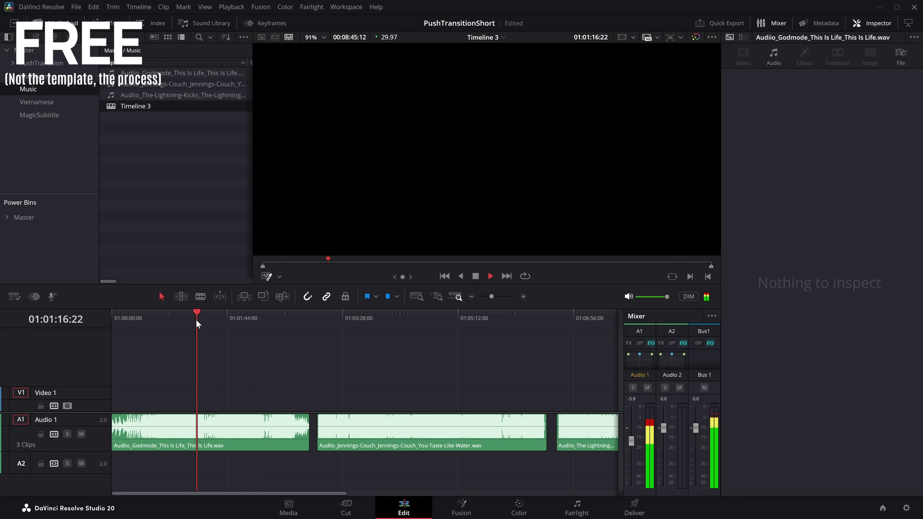
left_click_drag(196, 320, 178, 321)
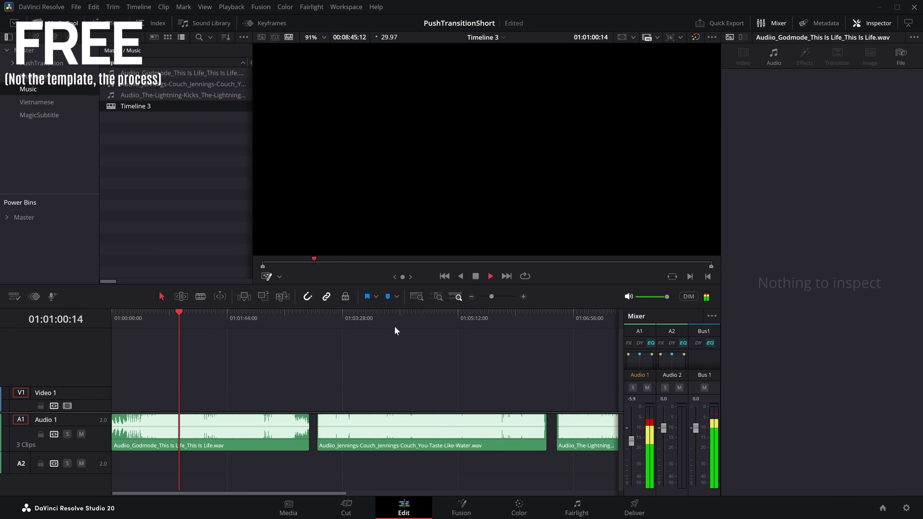
left_click(397, 315)
scroll(483, 366, "right", 3)
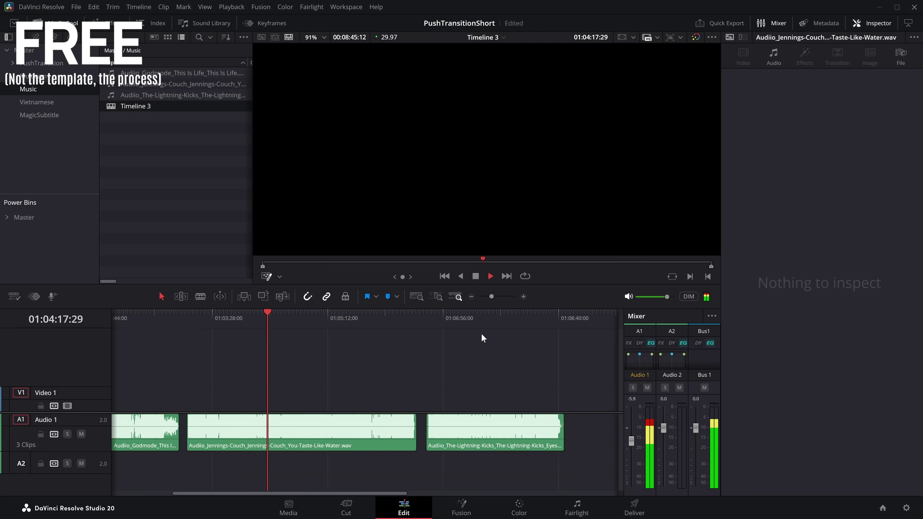
left_click(485, 319)
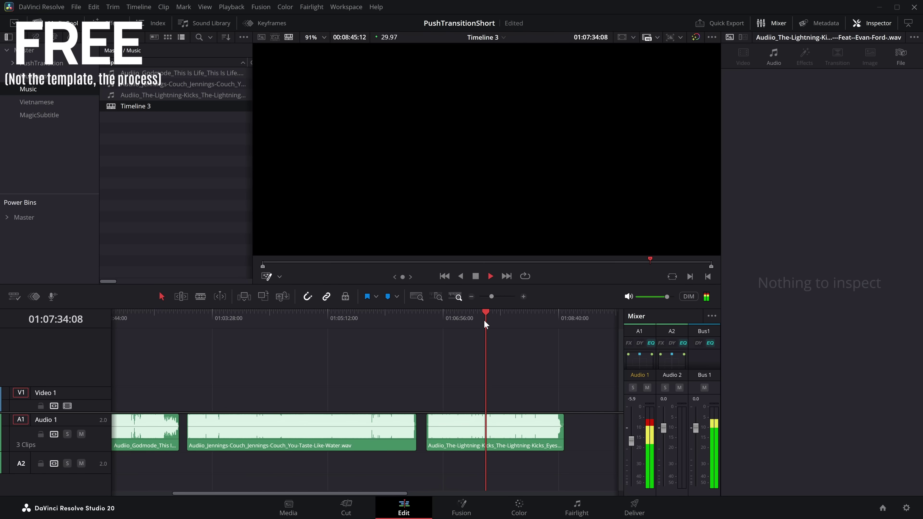
key("space")
scroll(304, 374, "left", 3)
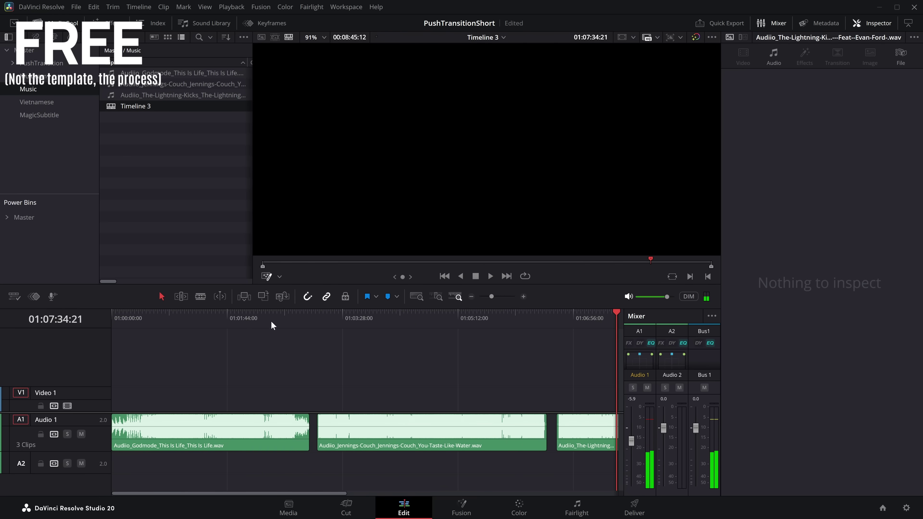
- Stretch the Cartoon title over the first song, transcribe its lyrics and play them back
left_click(111, 23)
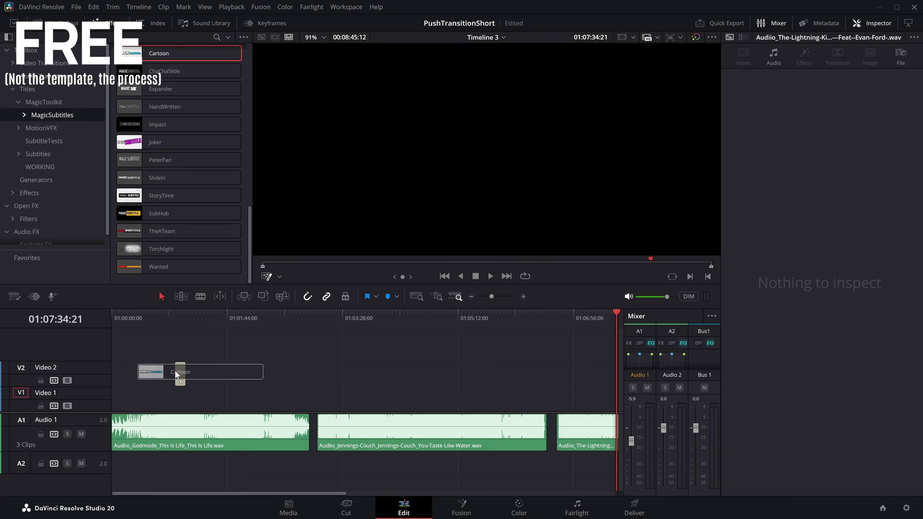
left_click(117, 398)
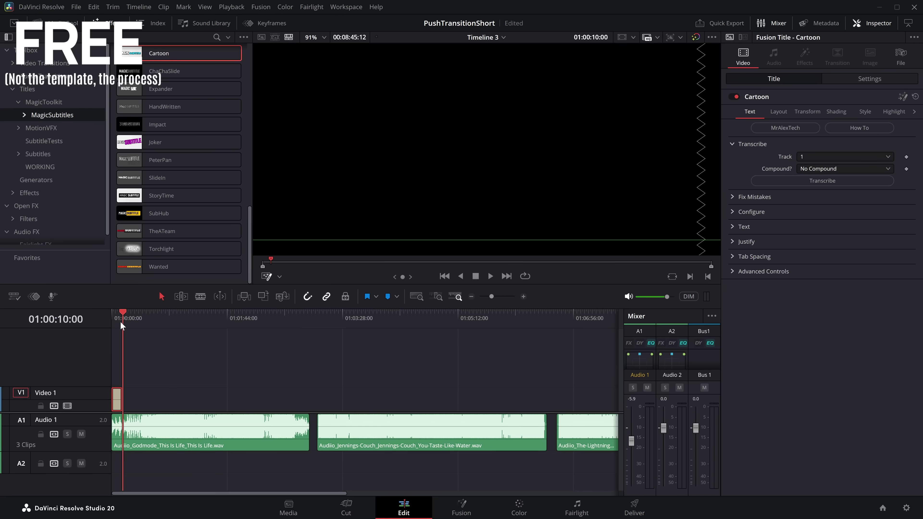
left_click(523, 296)
left_click_drag(129, 402, 502, 393)
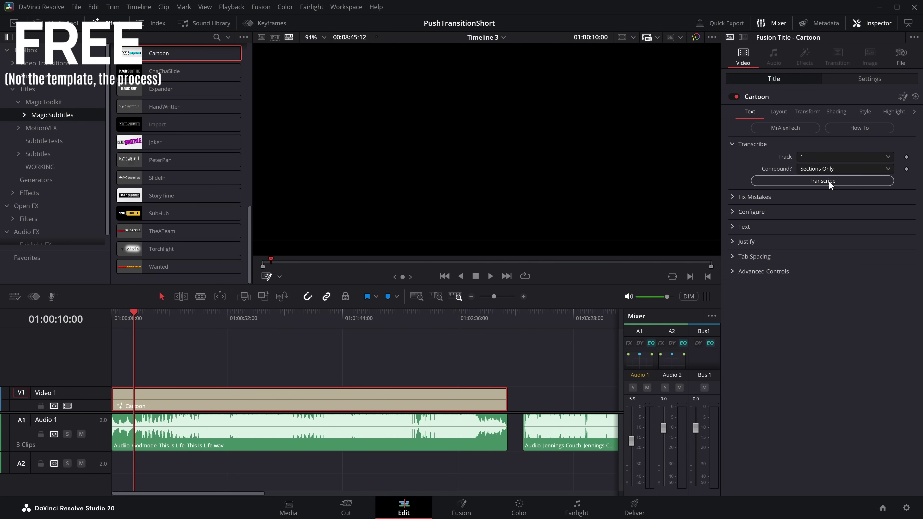
left_click(829, 180)
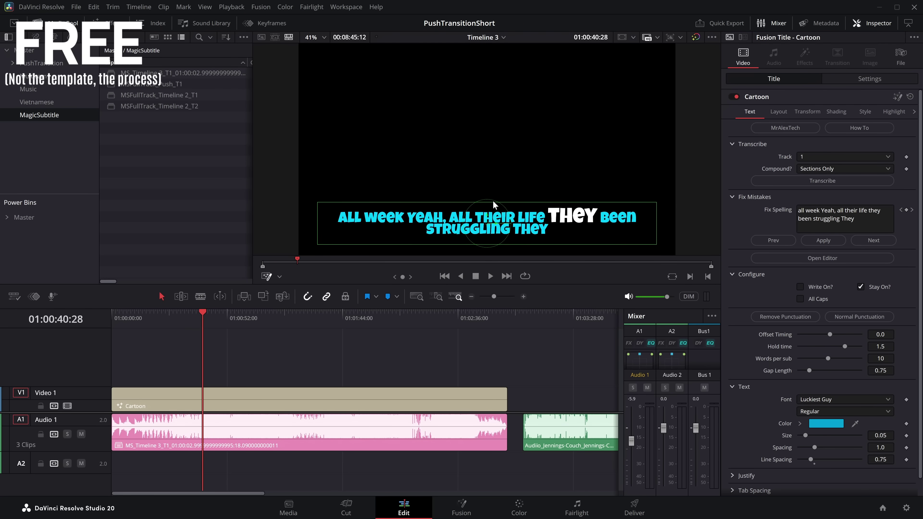
key("space")
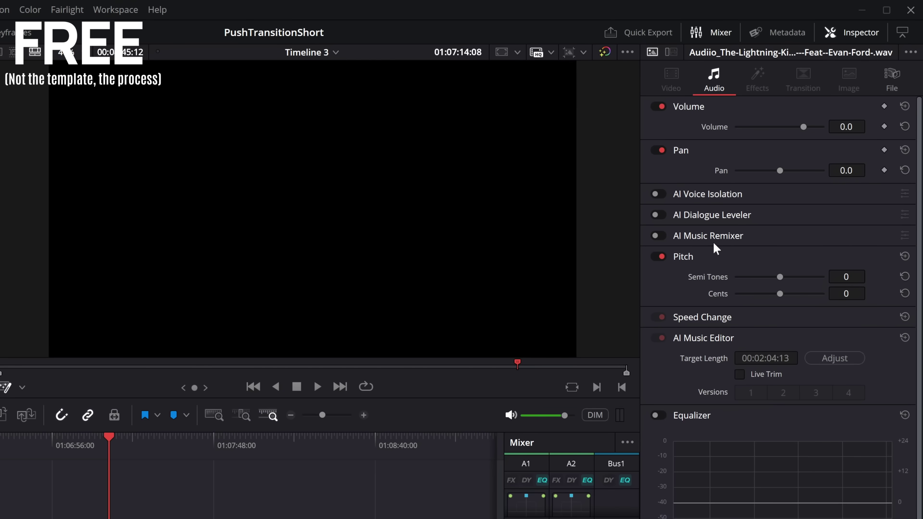
- Split the Lightning Kicks A2 copy into stems keeping only vocals, then bring in the Bold title
left_click(657, 236)
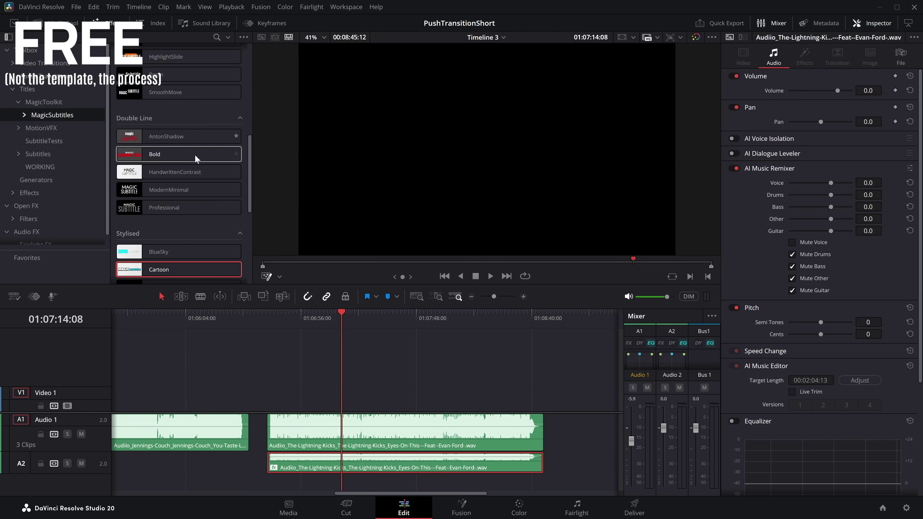
left_click_drag(167, 159, 541, 397)
- Lay the Bold title over the third song and transcribe track 2 with Sections Only compounding
left_click(435, 402)
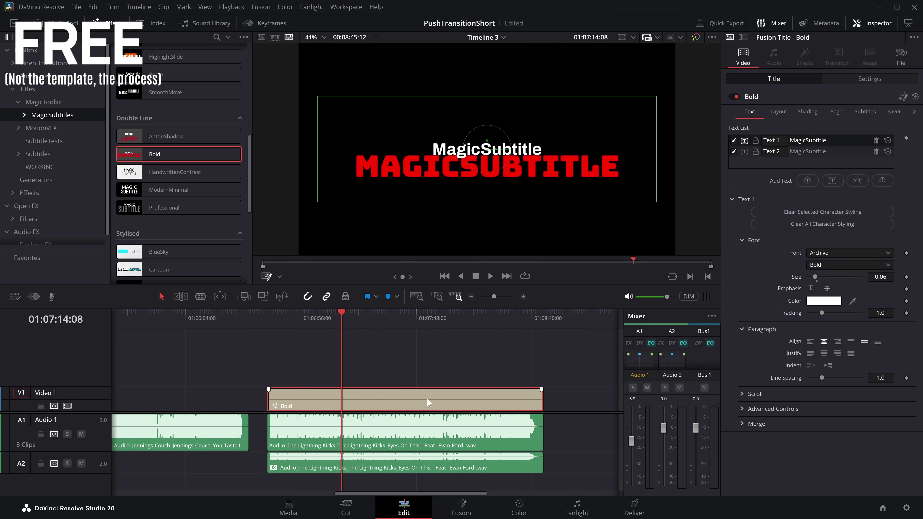
left_click(866, 111)
left_click(812, 169)
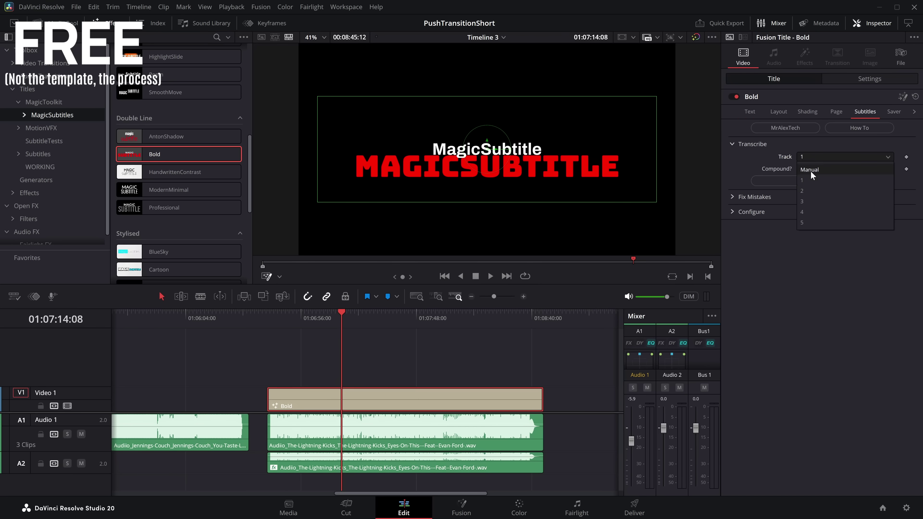
left_click(807, 188)
left_click(815, 170)
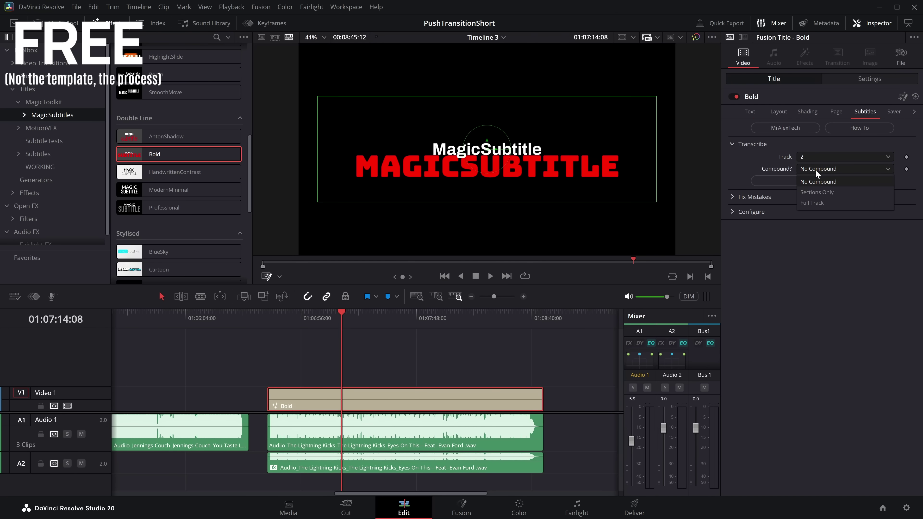
left_click(812, 191)
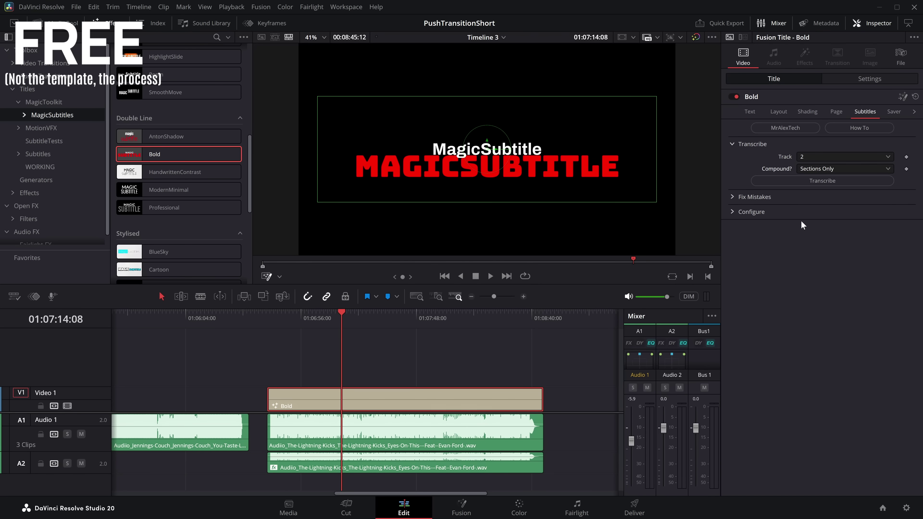
left_click(832, 183)
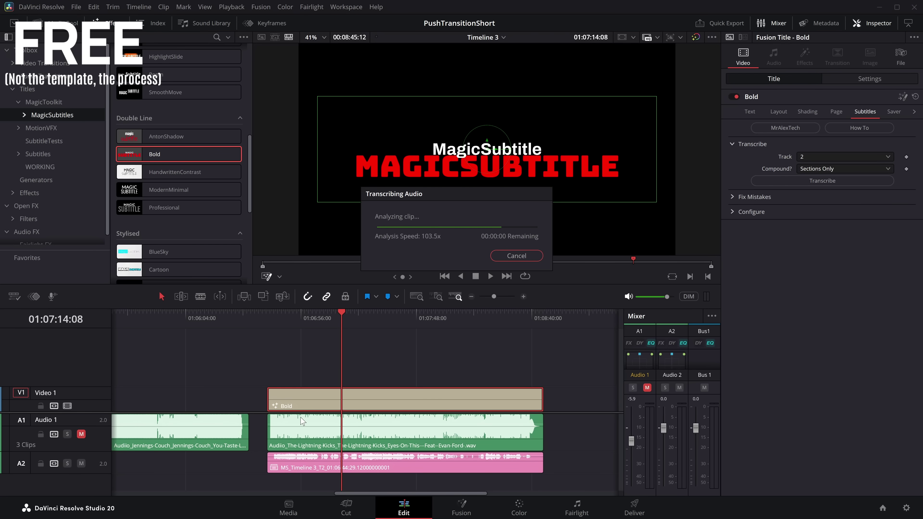
left_click_drag(279, 318, 287, 318)
- Reduce the red Text 2 caption line to size 0.0841 so 'WINNER, WINNER, CHICKEN' fits on one line, then play it back
left_click(749, 112)
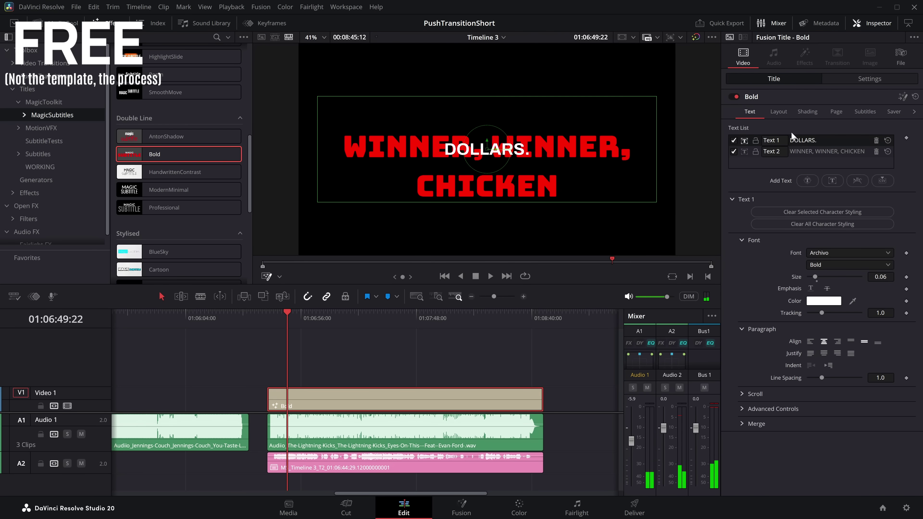
left_click(812, 151)
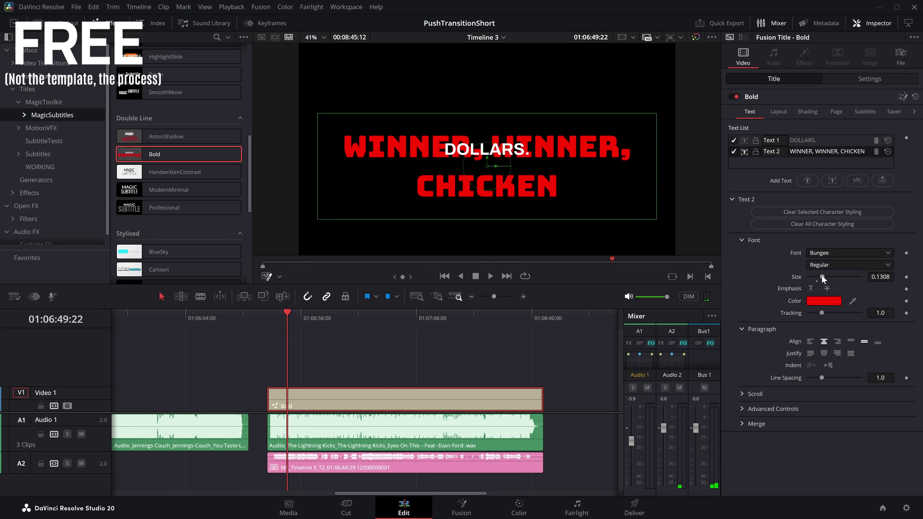
left_click_drag(821, 275, 816, 275)
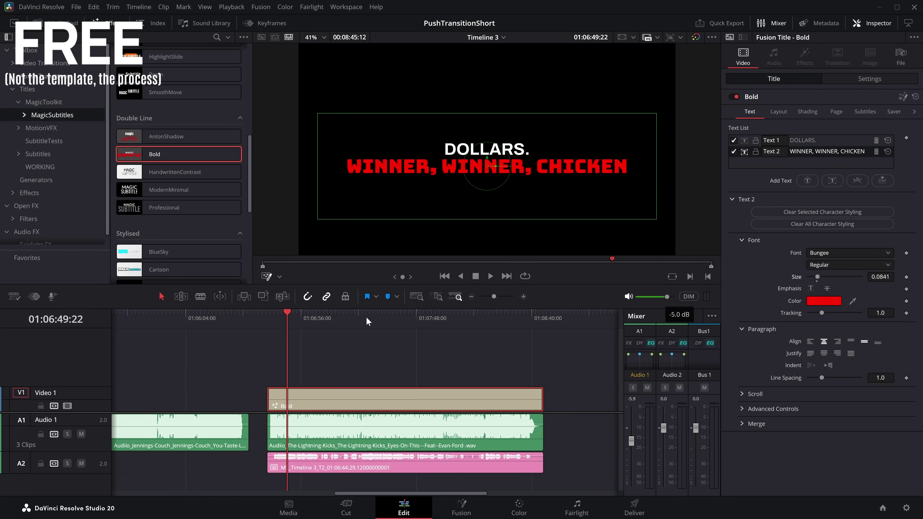
key("space")
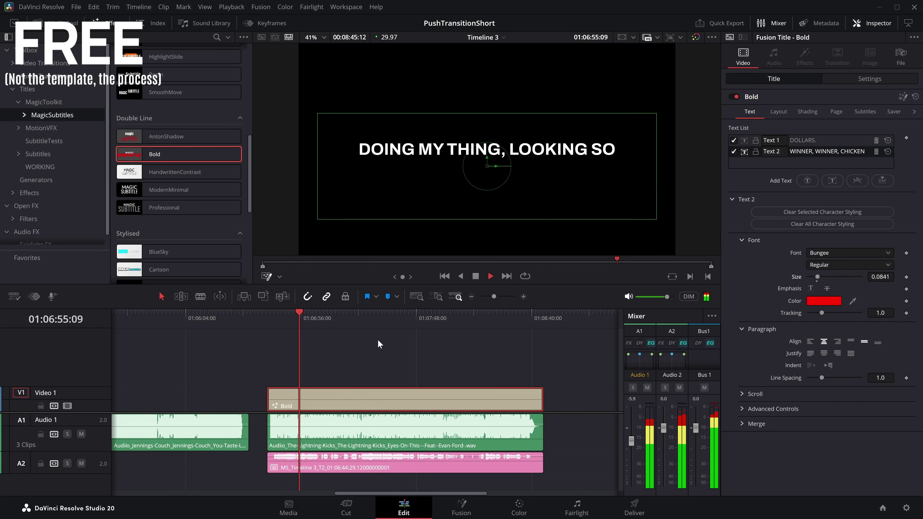
key("space")
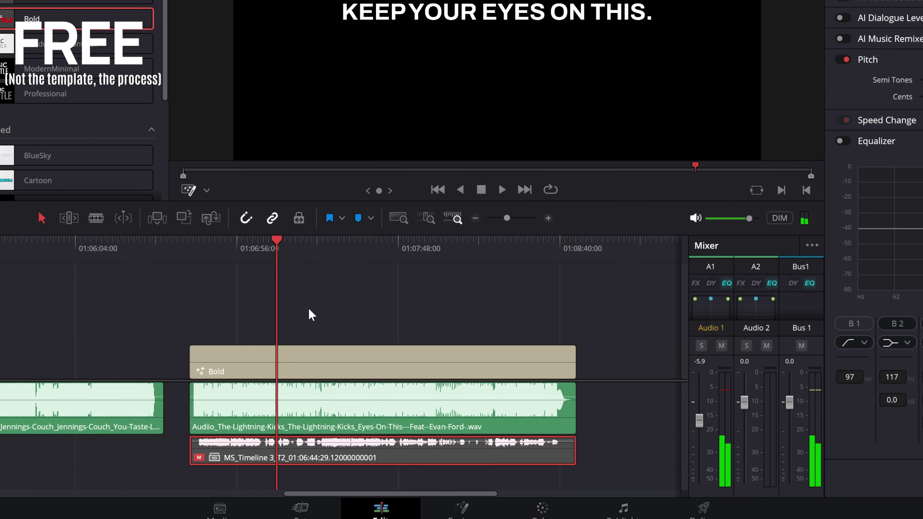
- Link the Bold caption to the song audio and delete the MS_Timeline transcription clip
left_click_drag(352, 362, 402, 400)
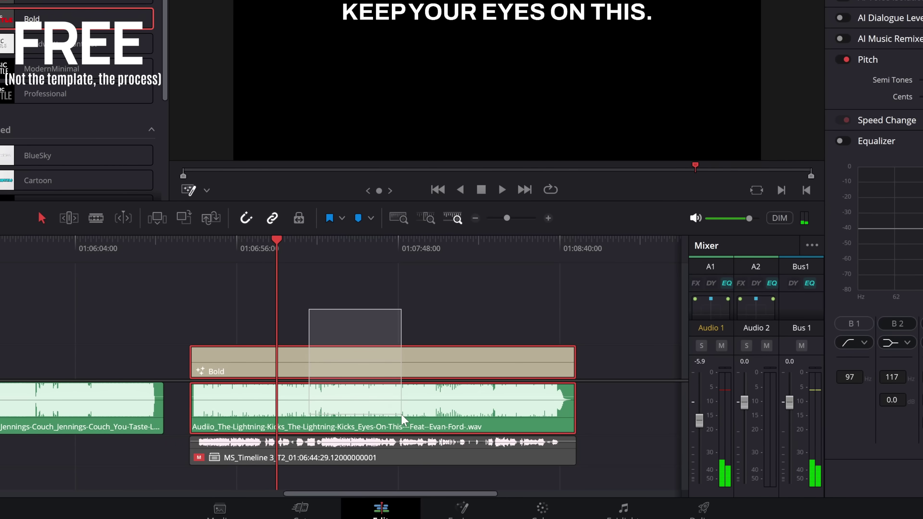
right_click(370, 404)
left_click(405, 393)
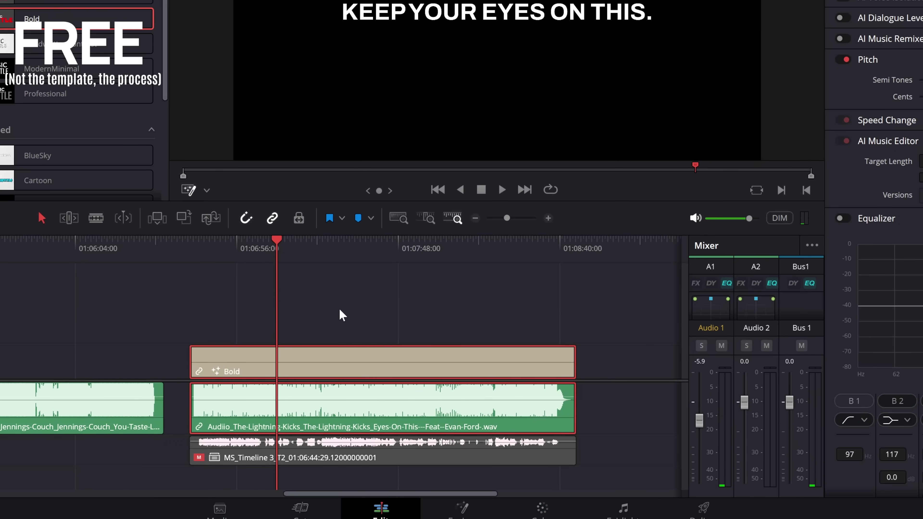
left_click_drag(299, 365, 314, 451)
left_click(314, 460)
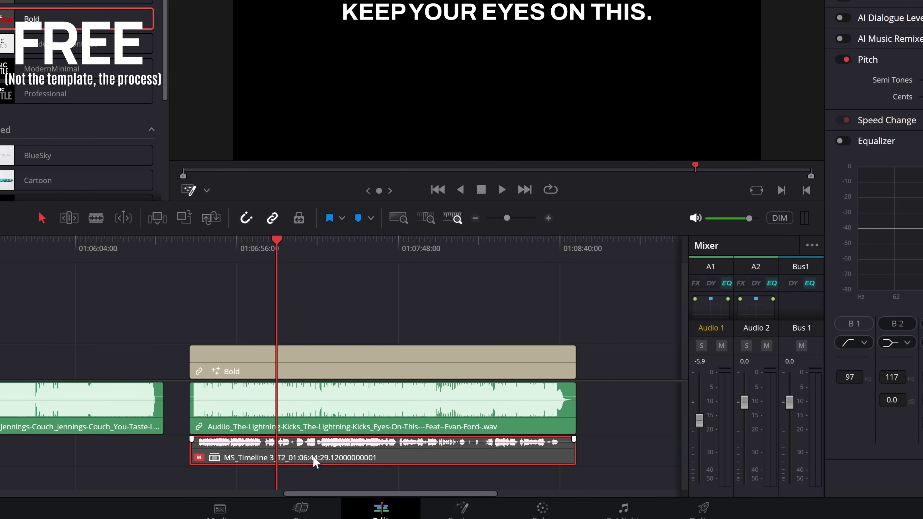
key("Delete")
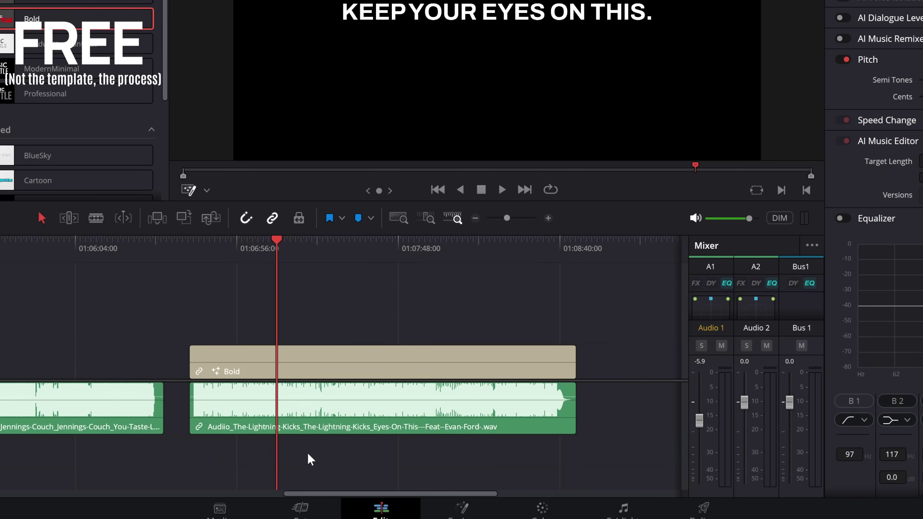
mouse_move(276, 367)
left_mouse_down()
mouse_move(467, 364)
mouse_move(252, 368)
mouse_move(274, 361)
left_mouse_up()
- Blade the song and caption at 01:07:37 and a later point, ripple-delete the unwanted section, and play back
left_click(368, 243)
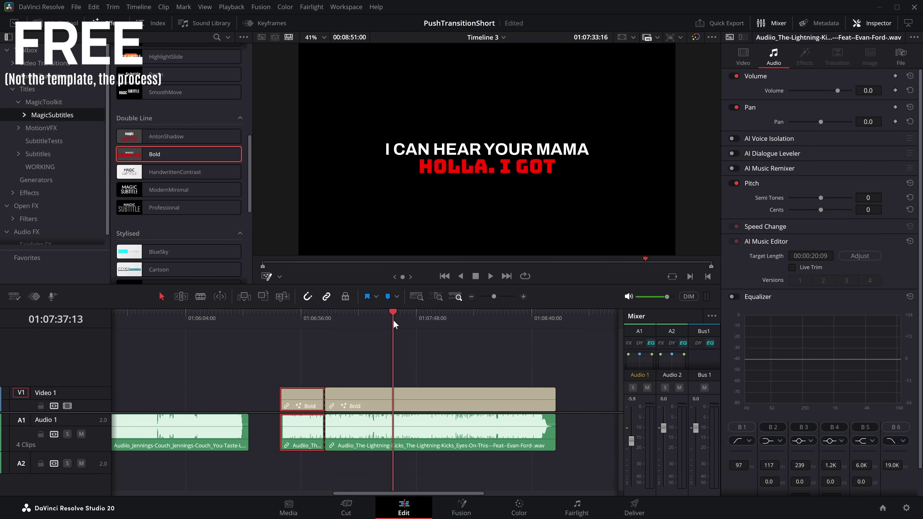
key("ctrl+b")
left_click(437, 316)
key("ctrl+b")
left_click(506, 316)
key("ctrl+b")
left_click(415, 399)
key("BackSpace")
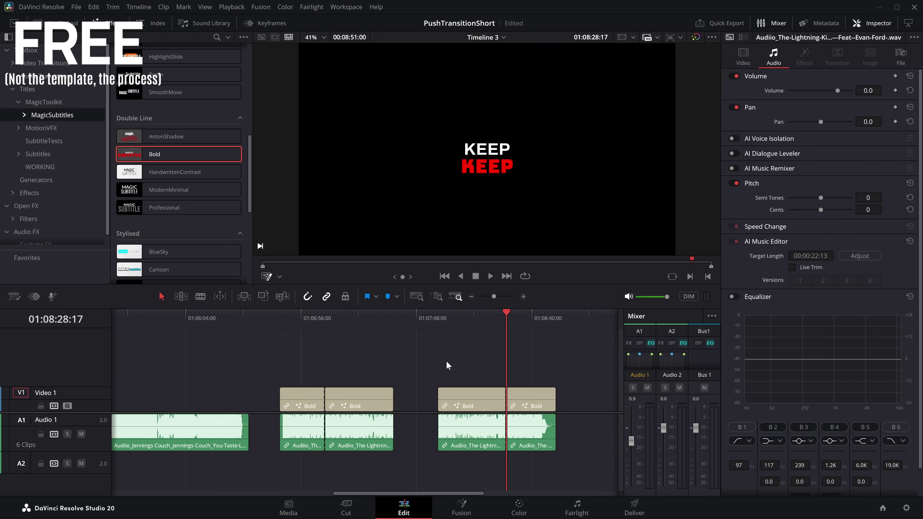
left_click(452, 400)
key("Delete")
left_click_drag(389, 348, 370, 348)
key("space")
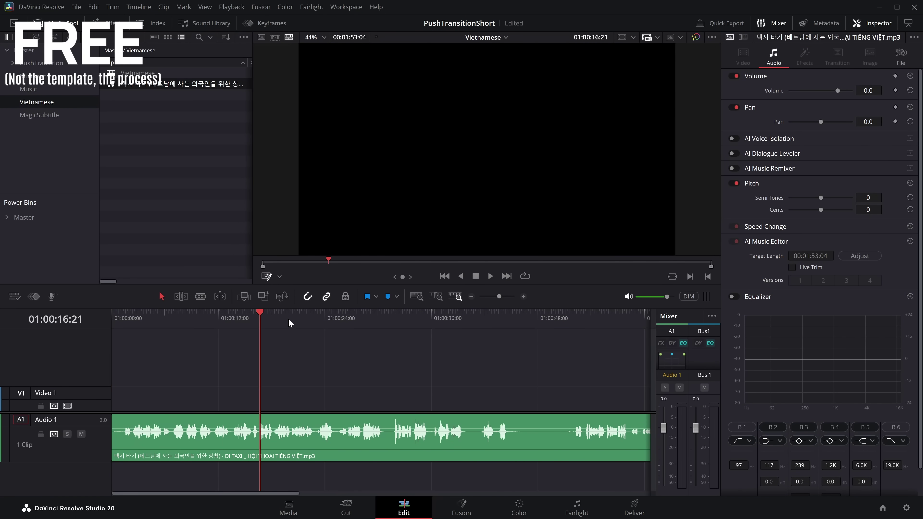
- Enable AI Voice Isolation on the Vietnamese A1 mp3 clip with Amount 20, then listen back
key("space")
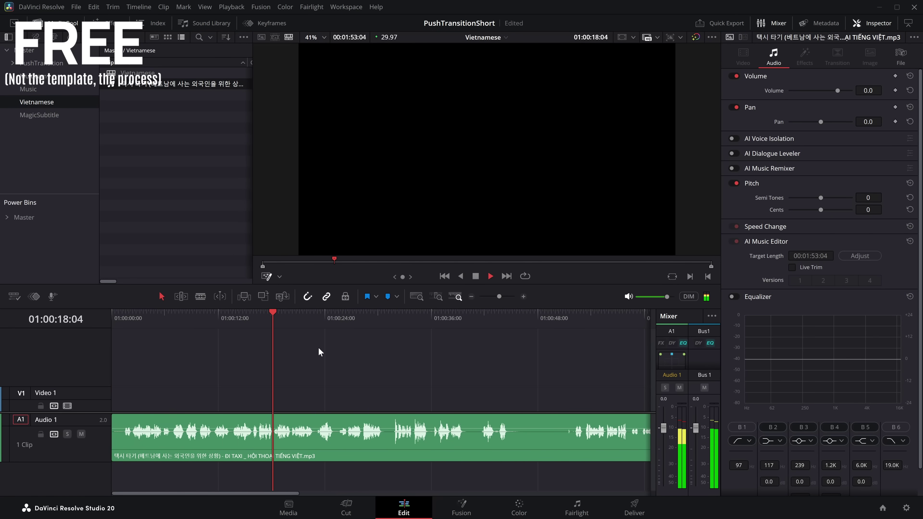
key("space")
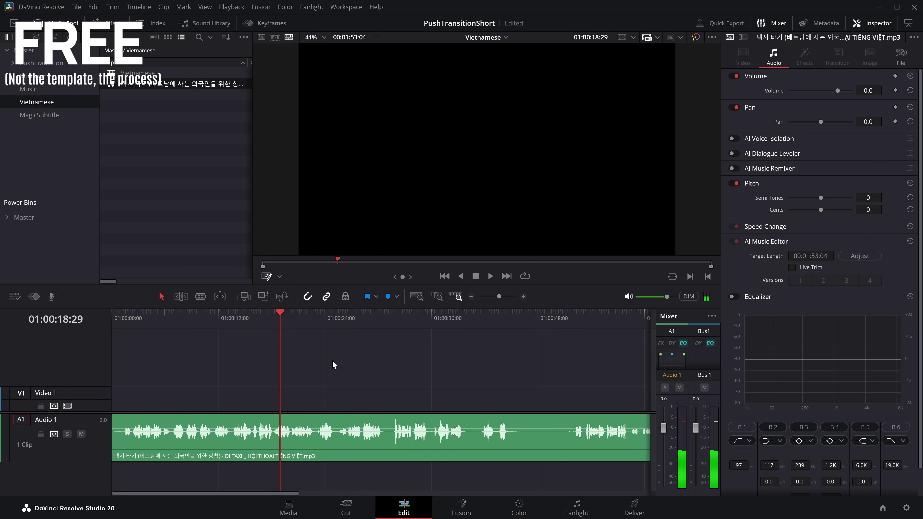
left_click(296, 457)
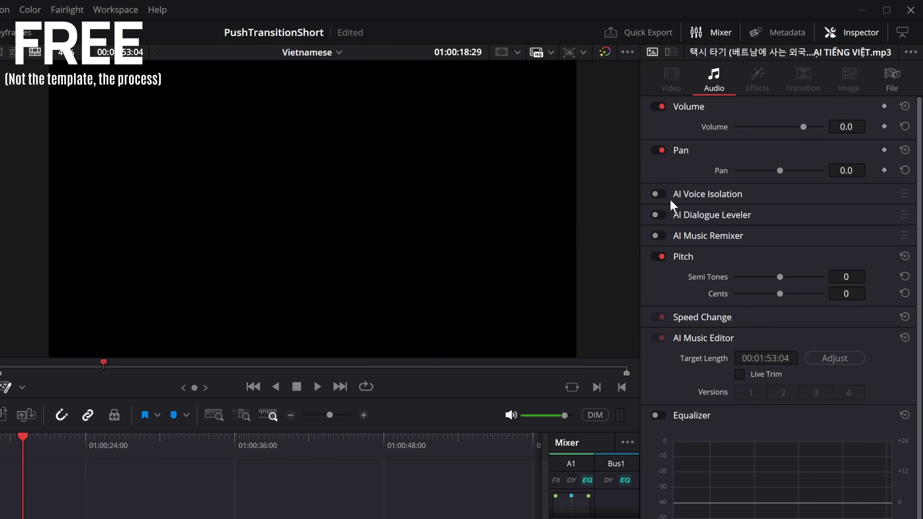
left_click(658, 195)
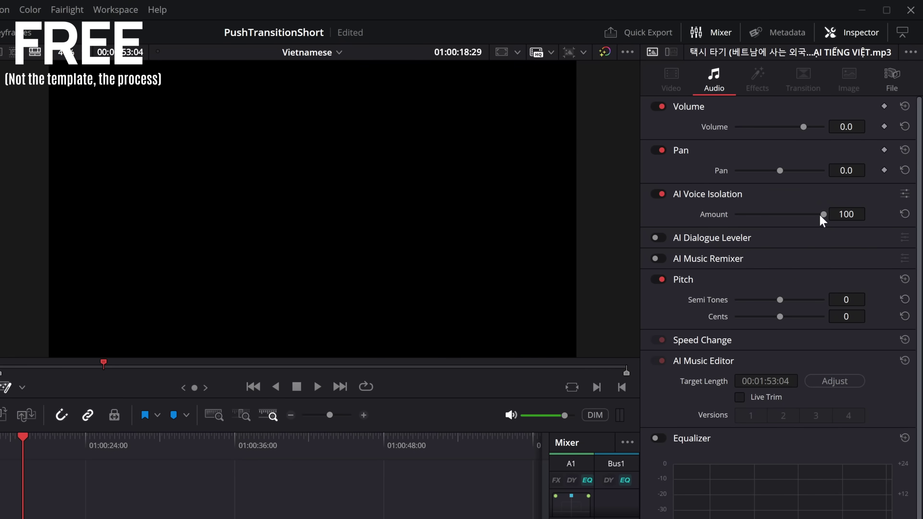
left_click_drag(747, 215, 752, 215)
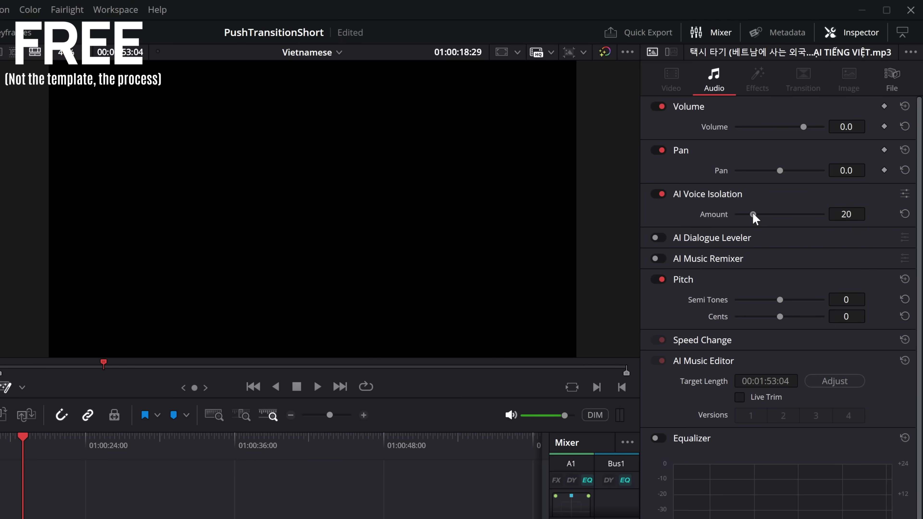
left_click(291, 415)
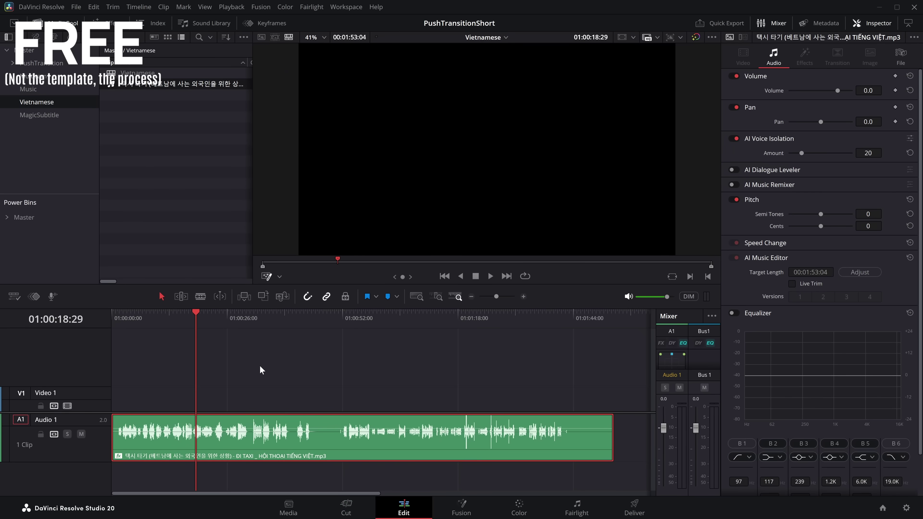
key("space")
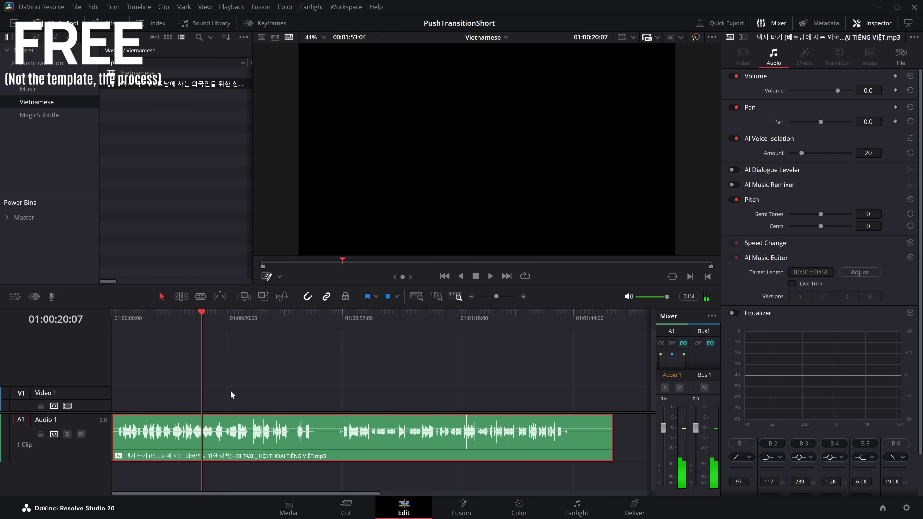
- Add the Expander title at the timeline start and split the Vietnamese audio at 01:00:46:14
left_click(111, 24)
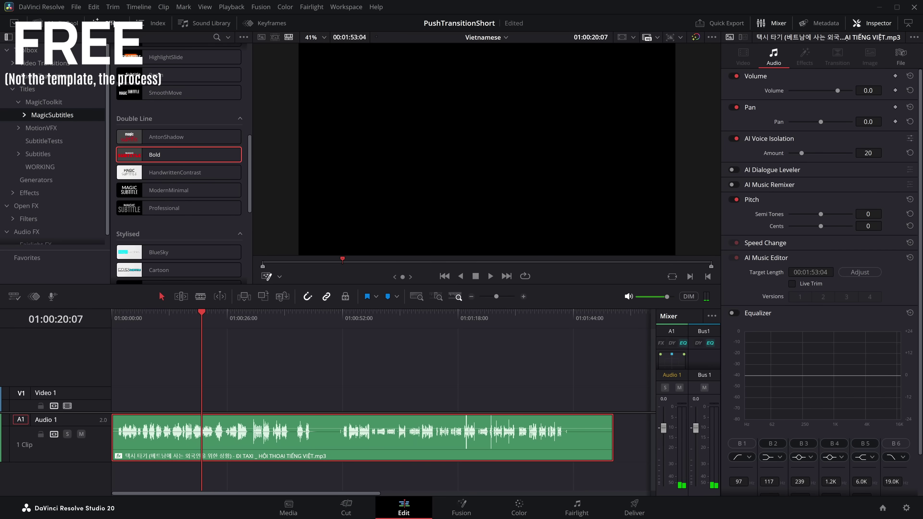
scroll(156, 169, "down", 3)
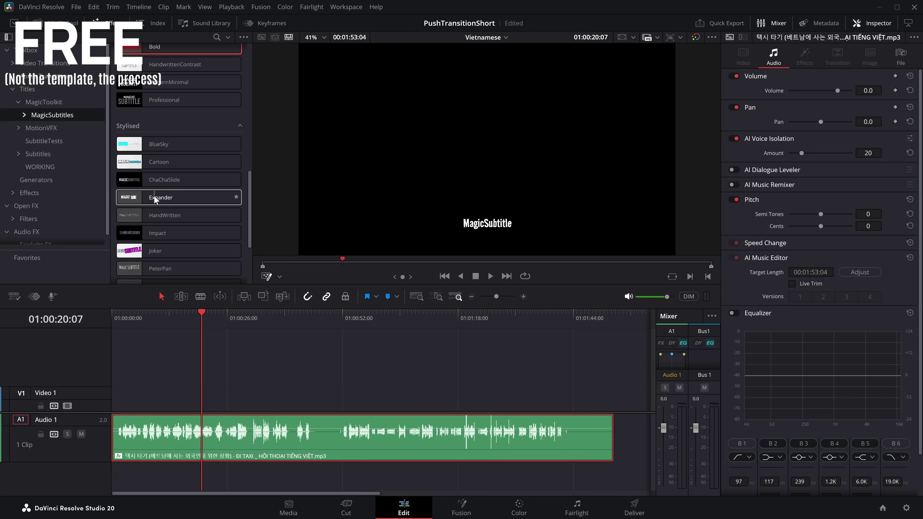
left_click_drag(144, 201, 312, 398)
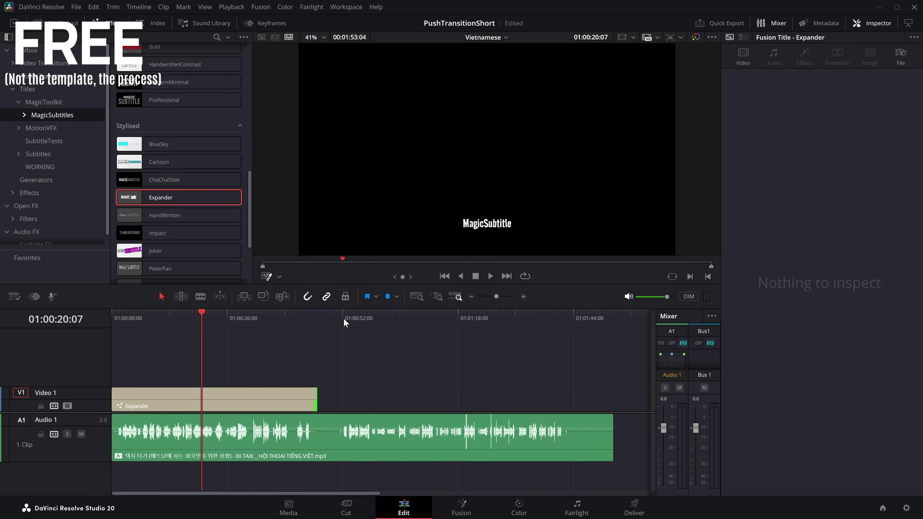
left_click_drag(343, 319, 317, 317)
left_click(349, 451)
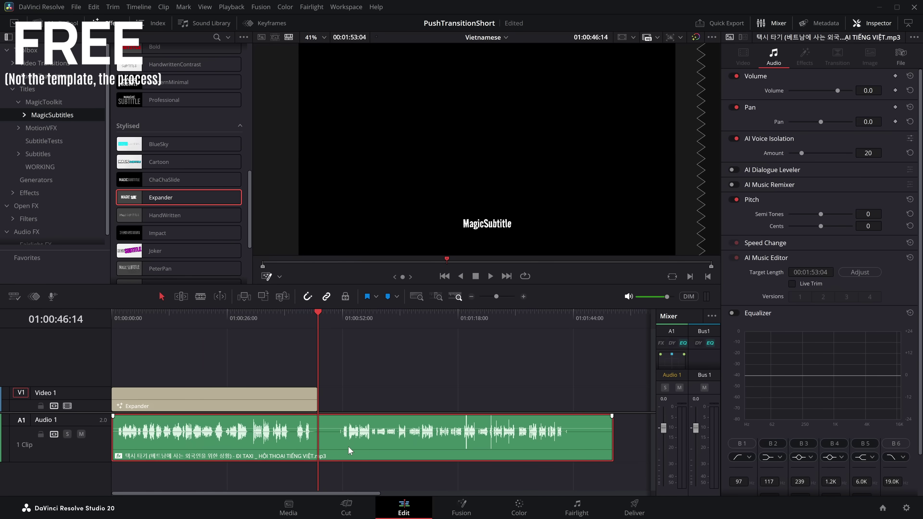
key("ctrl+b")
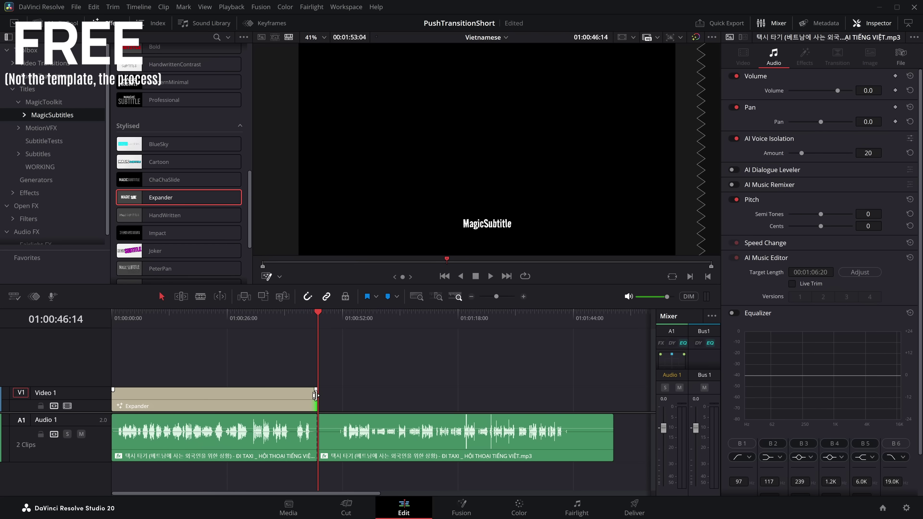
- Set the Expander title's Compound? option to Sections Only and review the transcribed Vietnamese captions
left_click(237, 407)
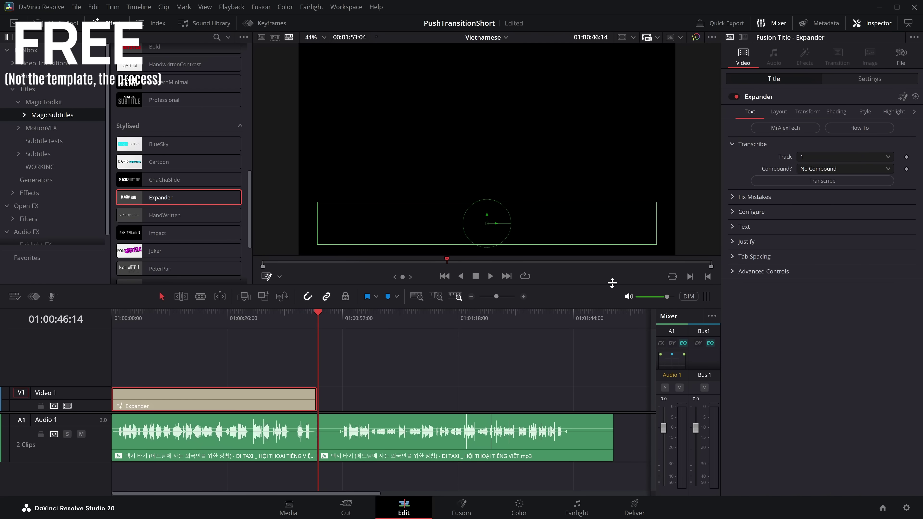
left_click(811, 167)
left_click(810, 192)
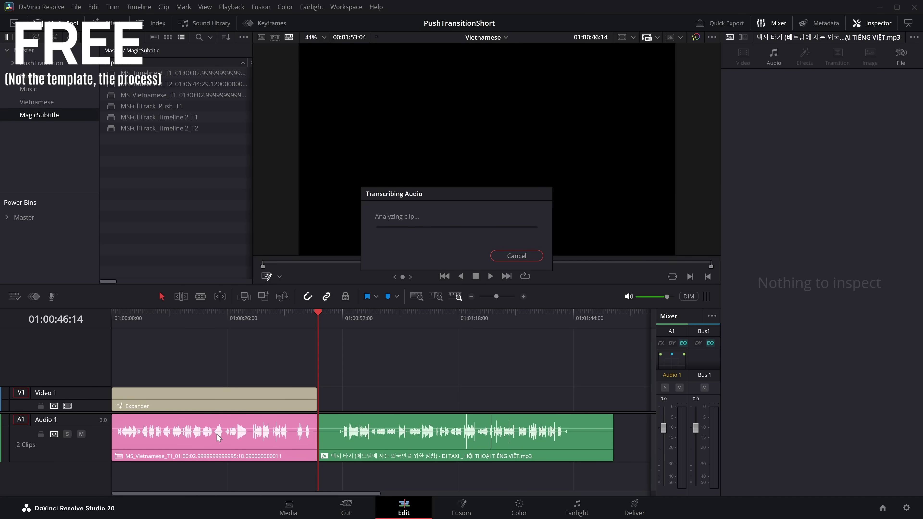
left_click(185, 319)
key("space")
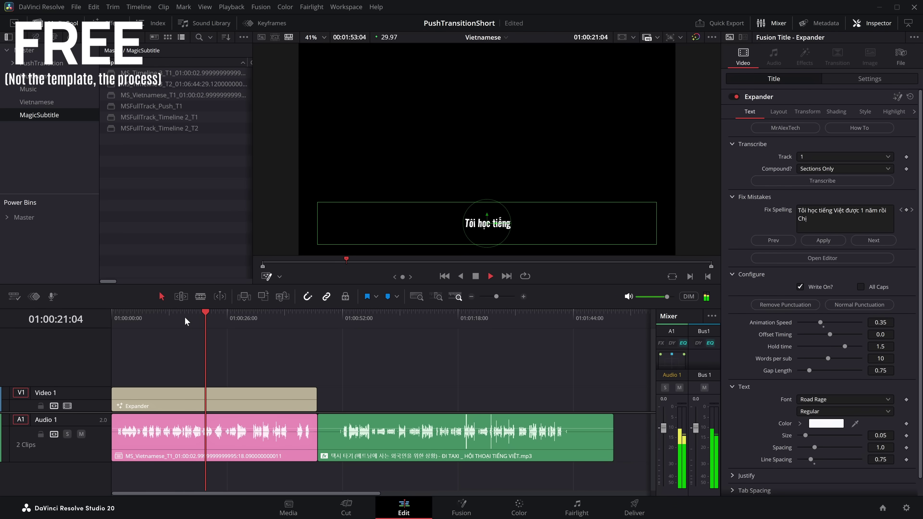
key("space")
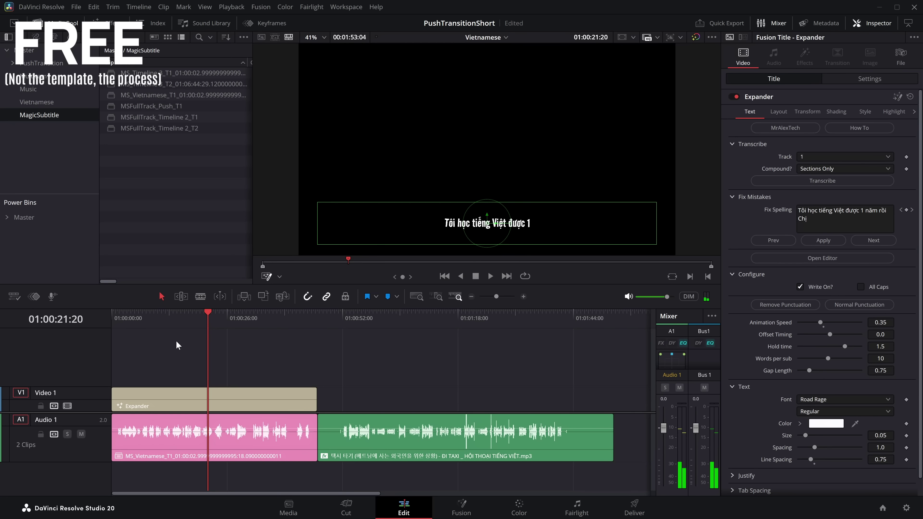
left_click(905, 508)
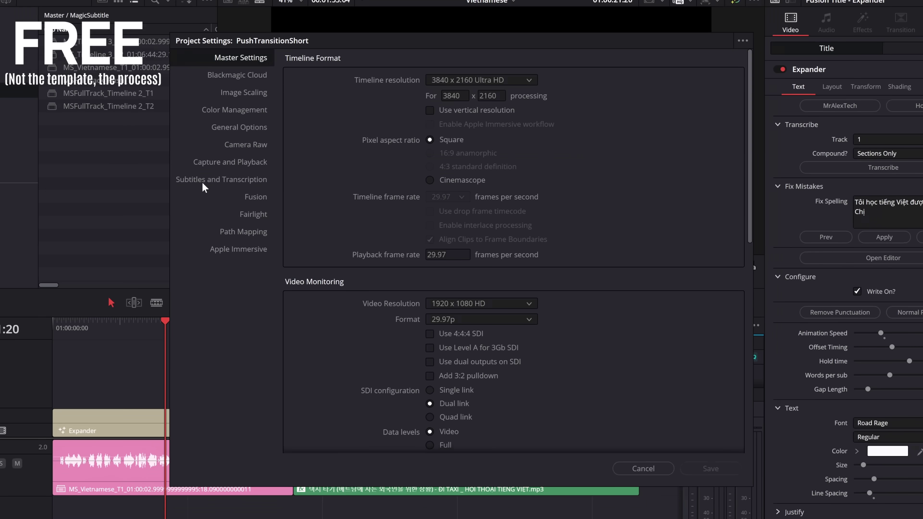
- Browse the transcription Language list under Subtitles and Transcription in Project Settings
left_click(240, 194)
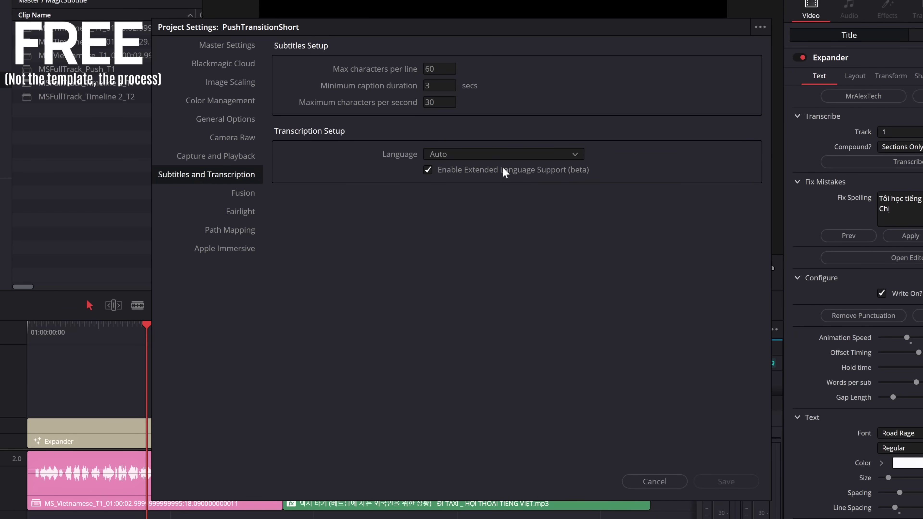
left_click(487, 158)
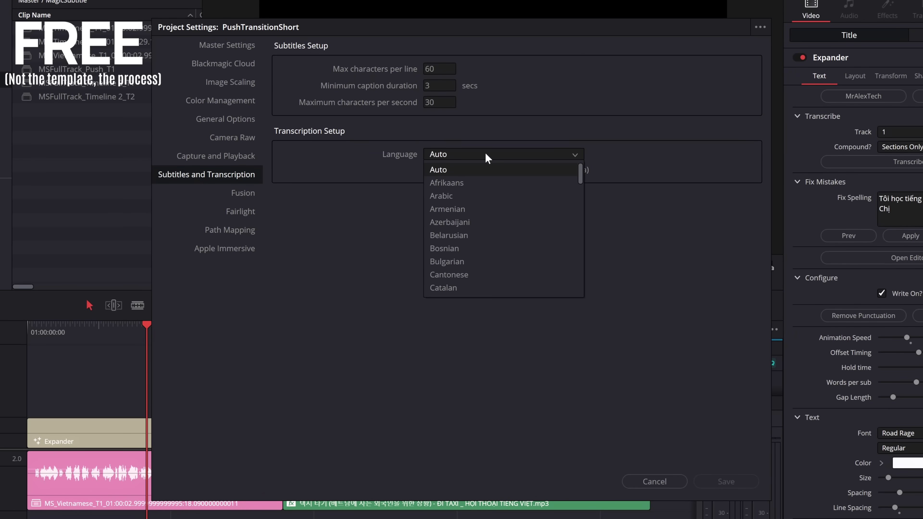
left_click_drag(580, 174, 576, 290)
left_click(454, 349)
- Cancel Project Settings and tick All Caps for the Expander title's Vietnamese captions
left_click(654, 481)
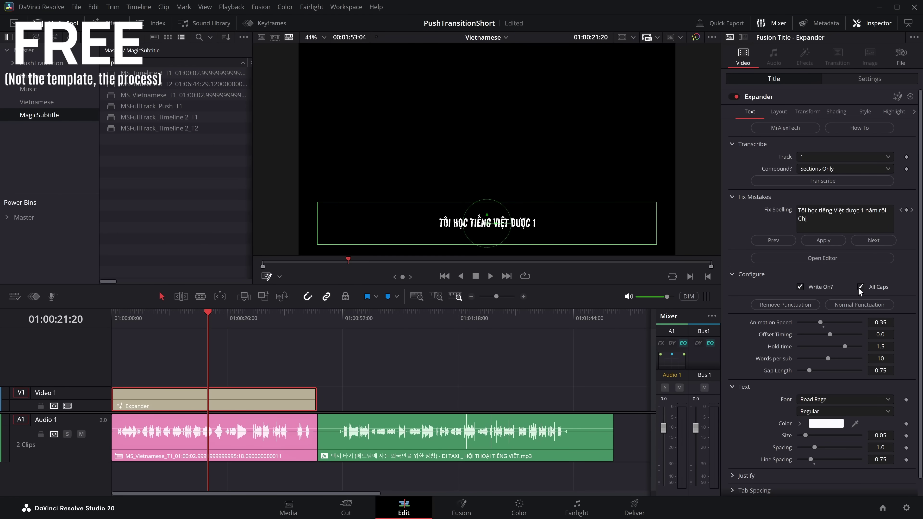
left_click(859, 286)
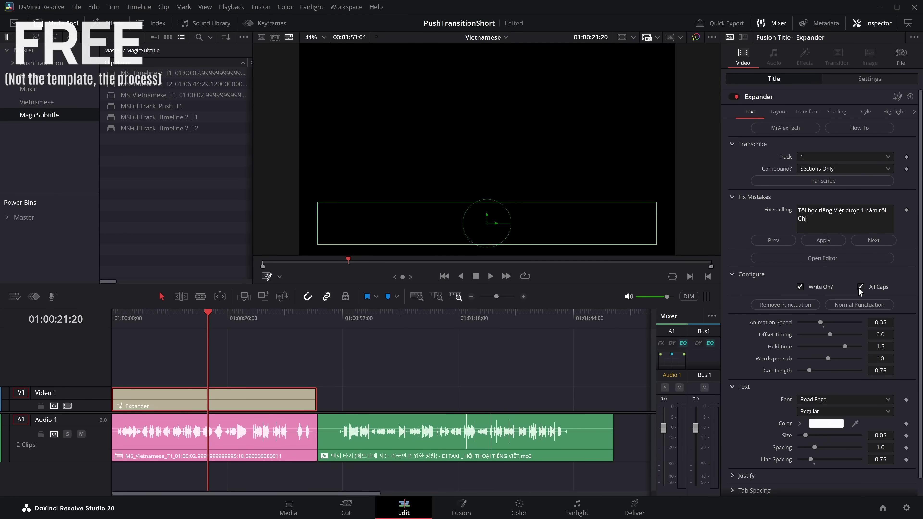